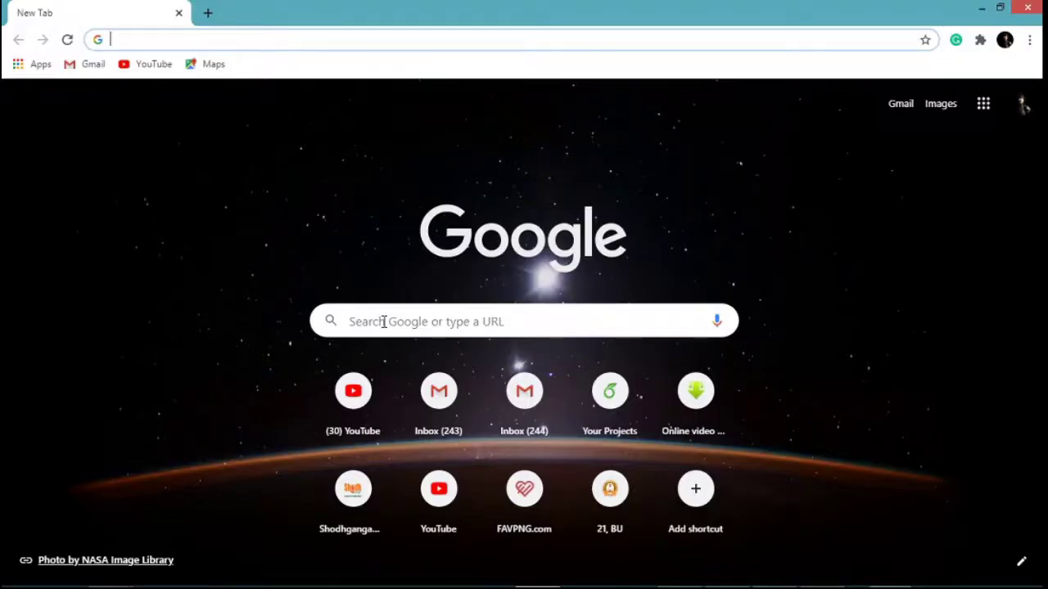
- Search Google for 'libreoffice' from the Chrome new tab page
click(383, 322)
text(li)
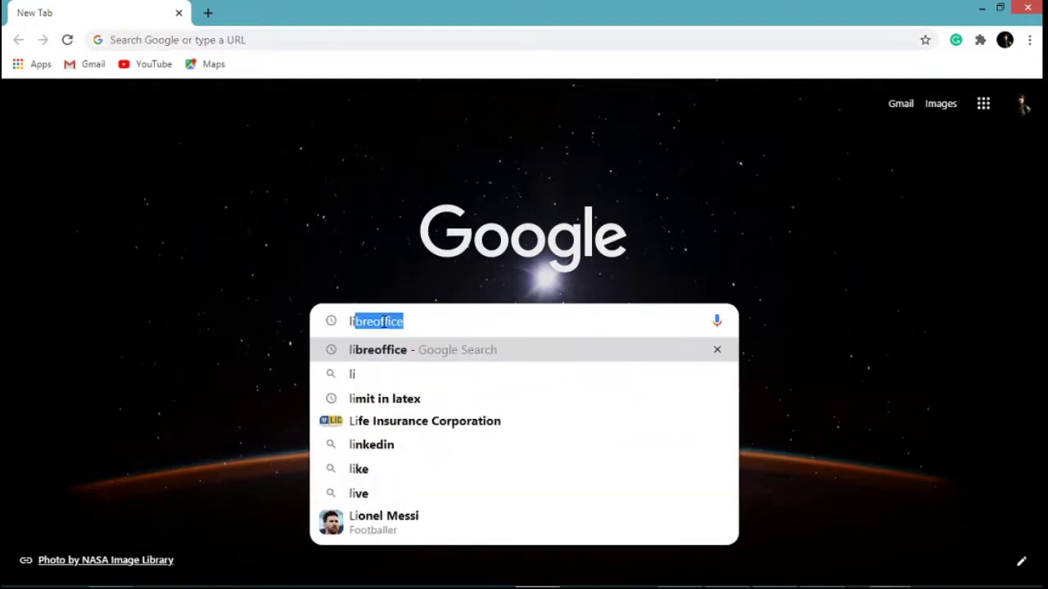
text(bre)
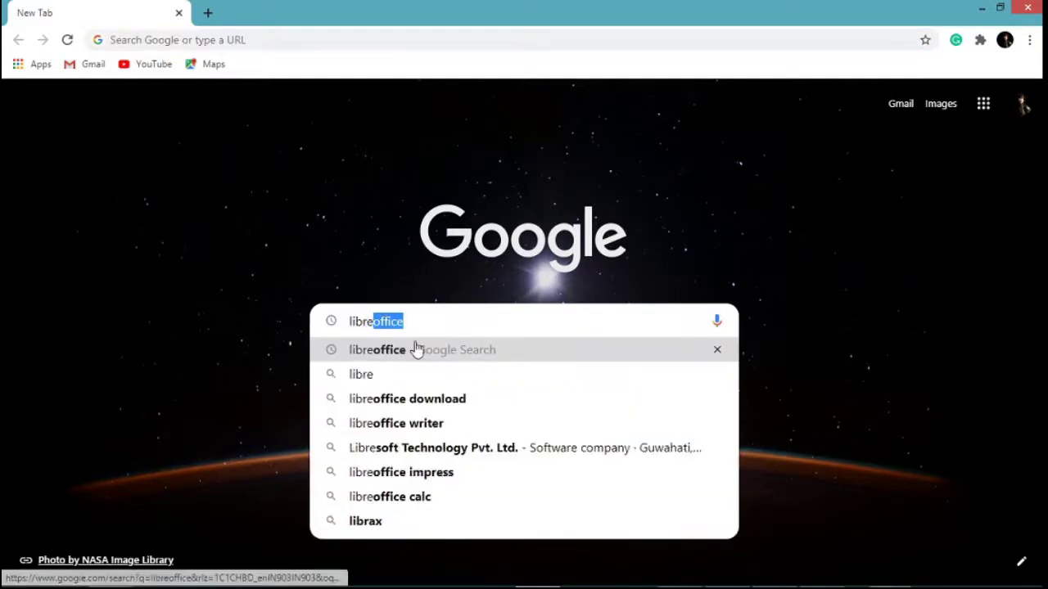
click(416, 350)
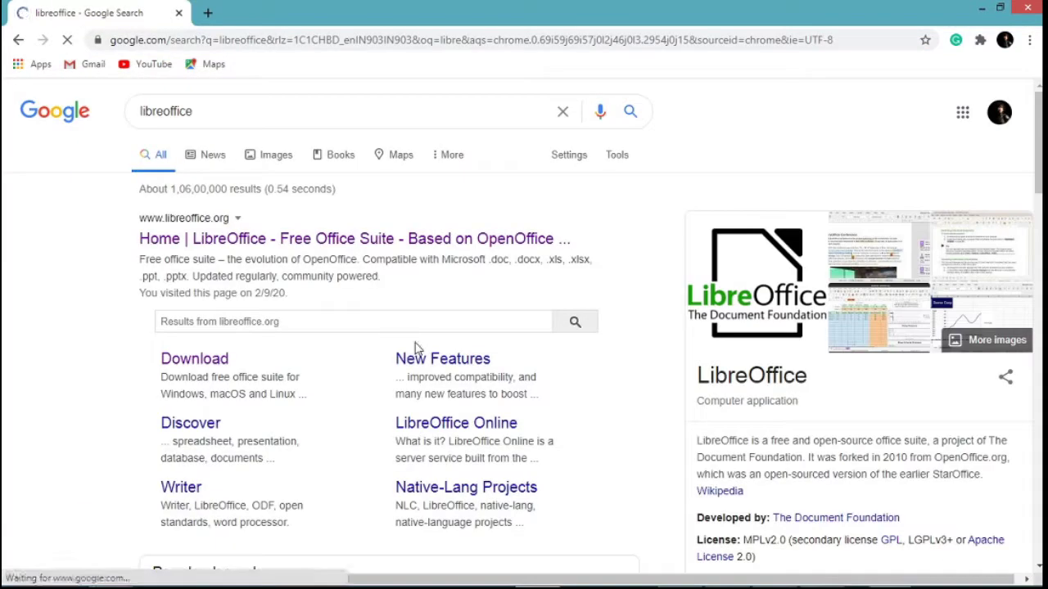
- Go to the LibreOffice download page offering version 7.0.1 from the search results
click(201, 370)
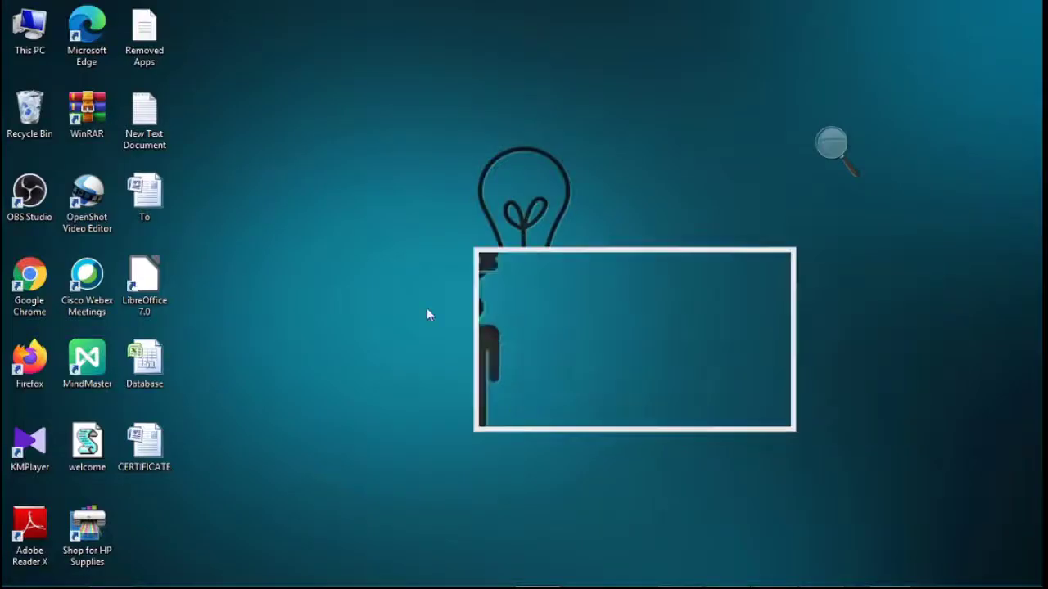
- Launch LibreOffice 7.0 from the desktop and start a new Writer document
double_click(150, 293)
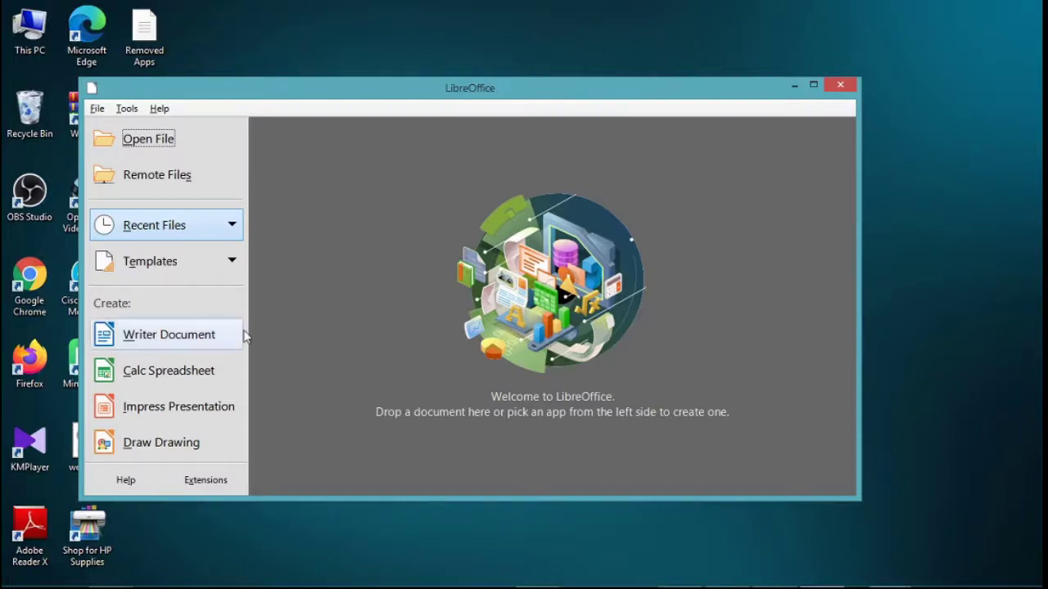
click(185, 343)
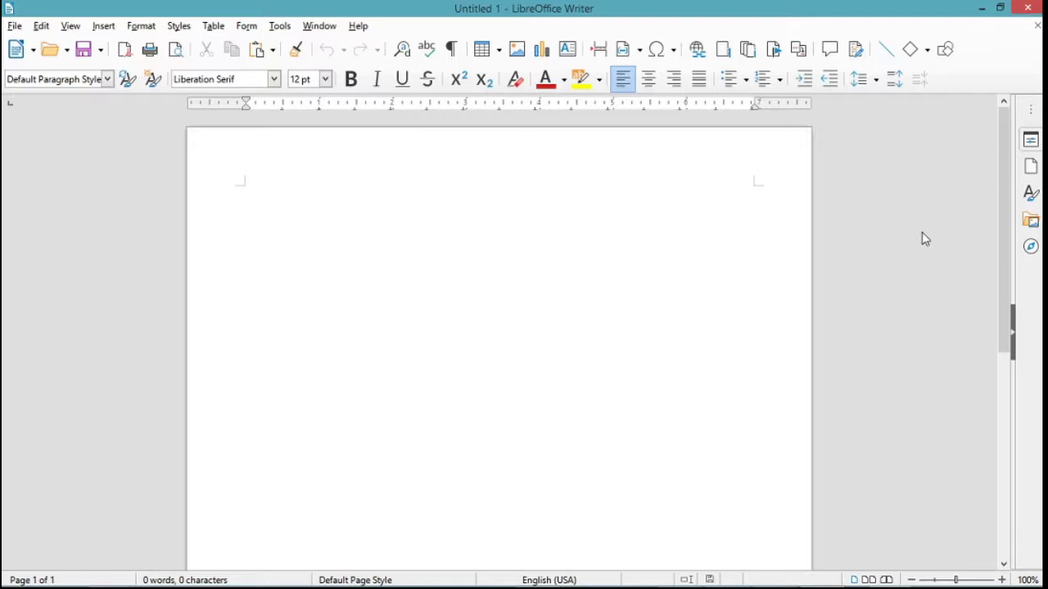
- Bring up the File menu over the empty Untitled 1 document
click(15, 25)
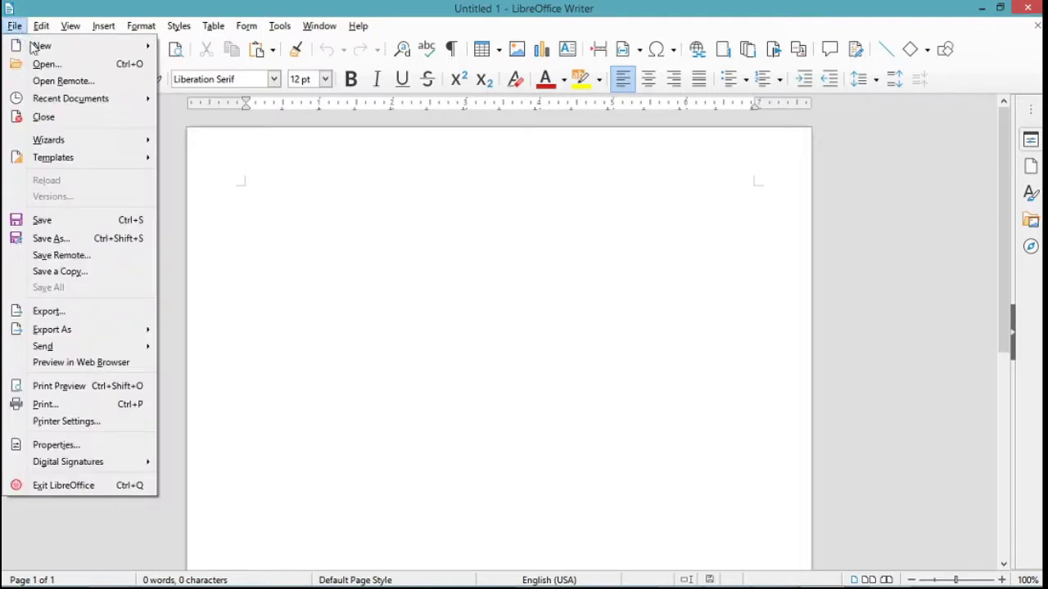
- Open the CERTIFICATE document from the Desktop and zoom in on it
click(46, 67)
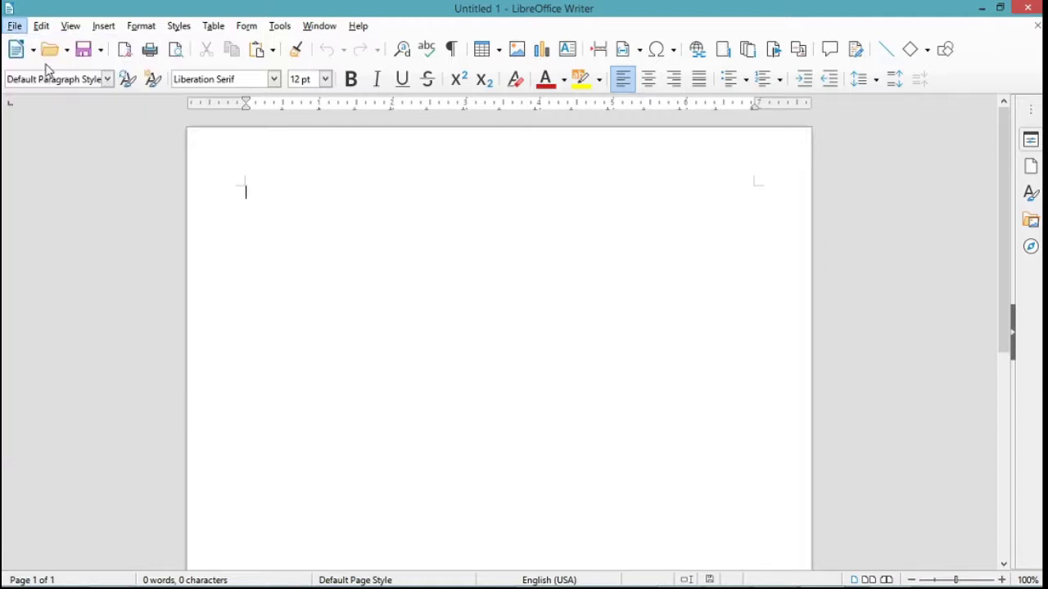
click(288, 211)
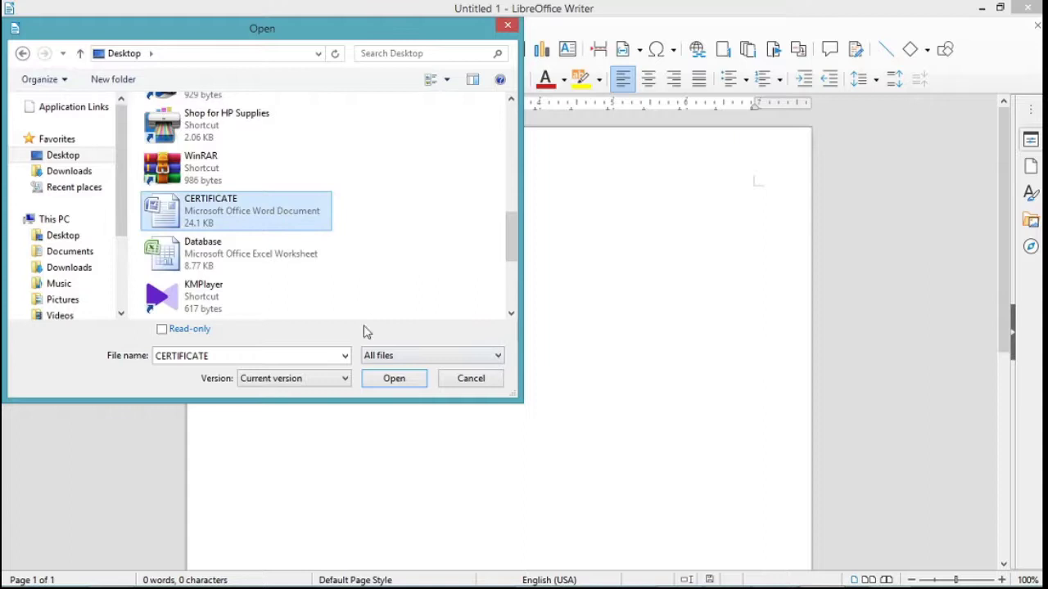
click(391, 379)
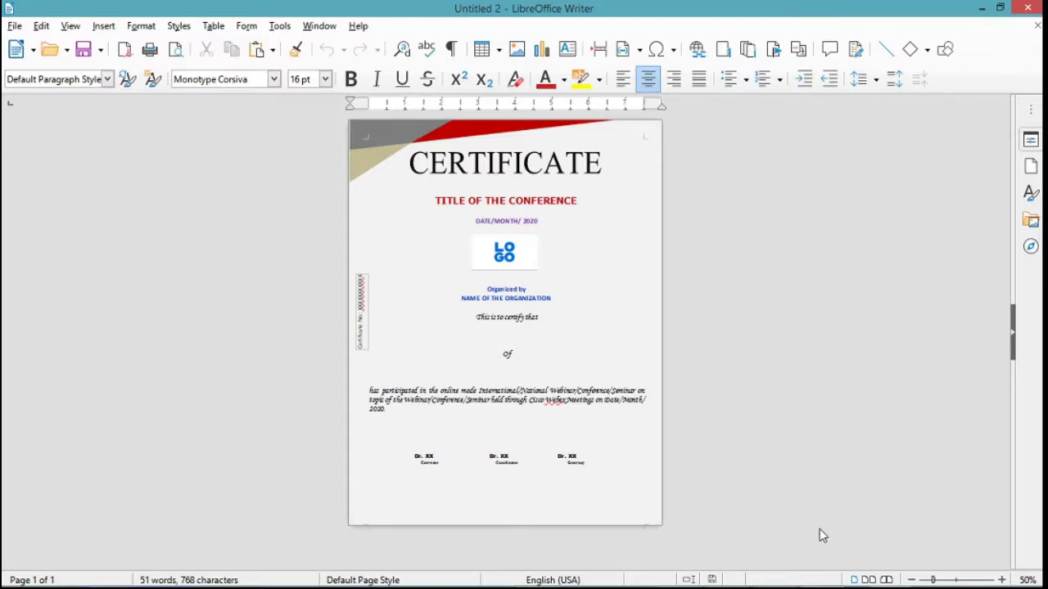
scroll(845, 403, up, 2)
key(super+plus)
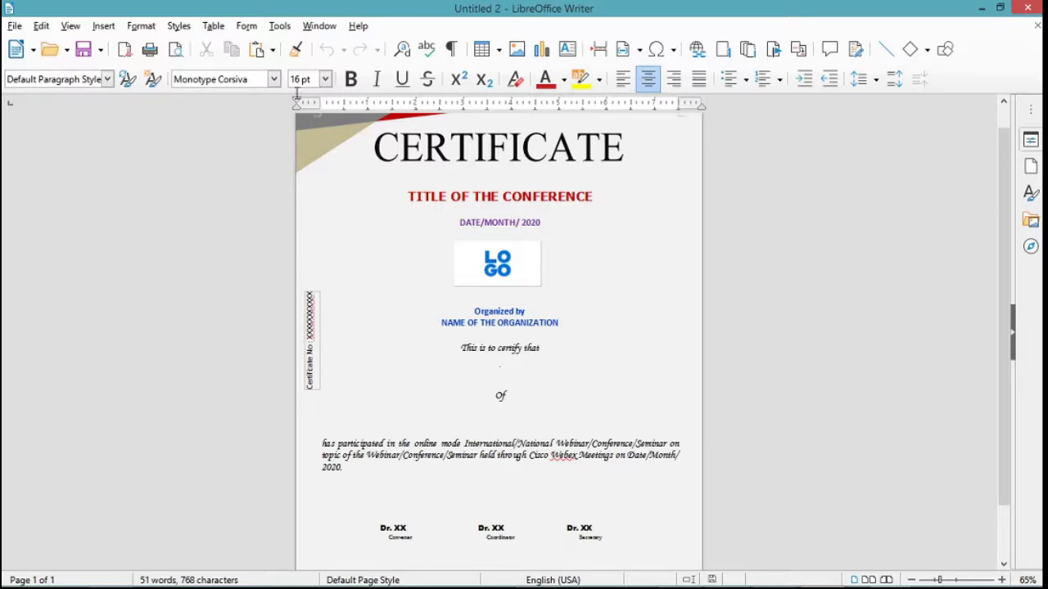
- Bring up the Edit menu over the zoomed certificate page
click(41, 26)
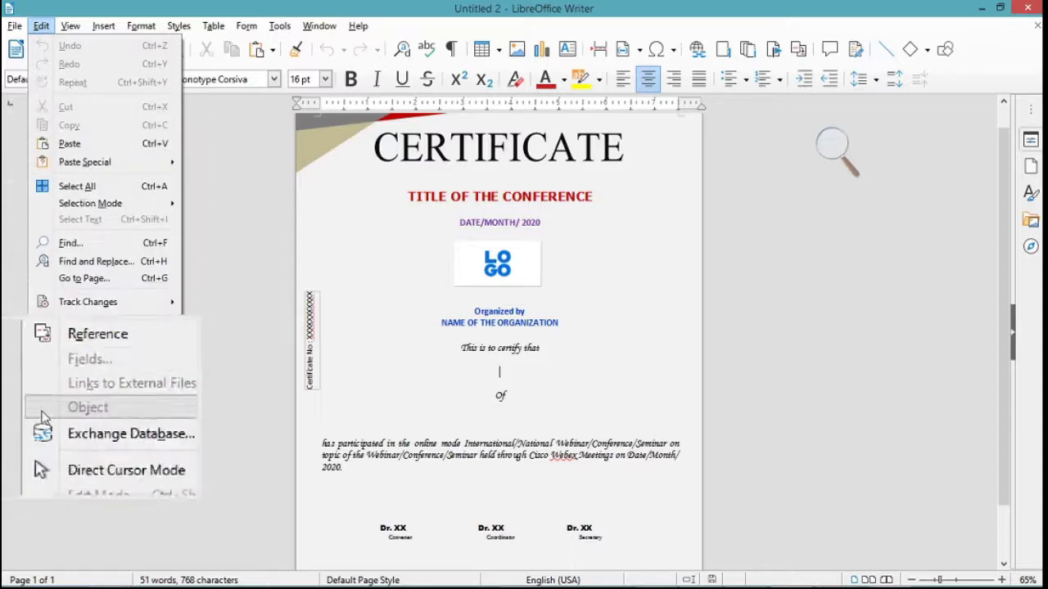
- Show the Exchange Databases dialog, which lists only Bibliography
click(95, 428)
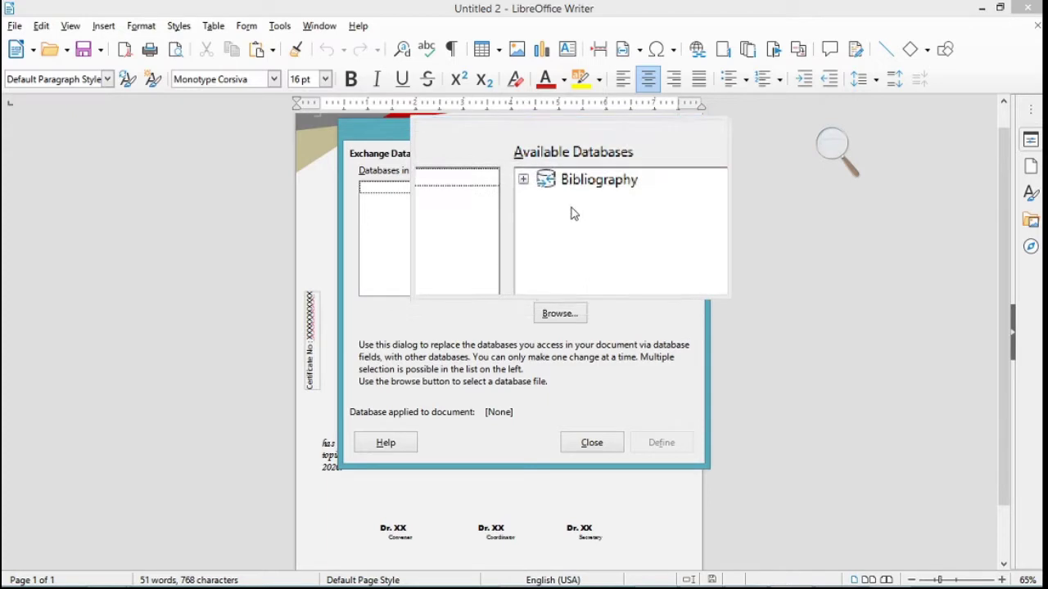
- Add the Desktop Database file as a data source and expand it to show Sheet1
click(561, 318)
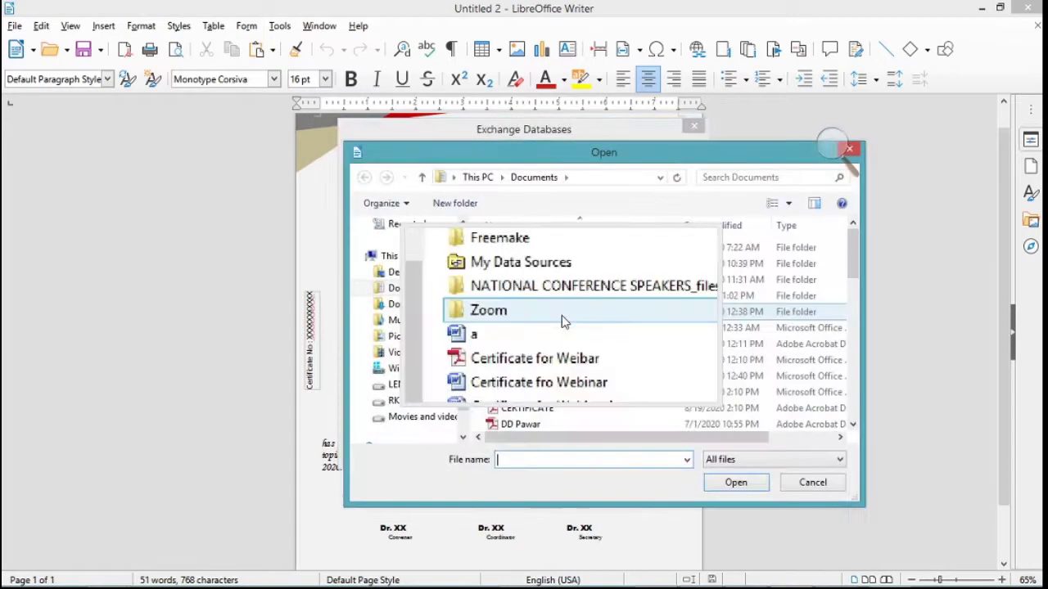
click(540, 271)
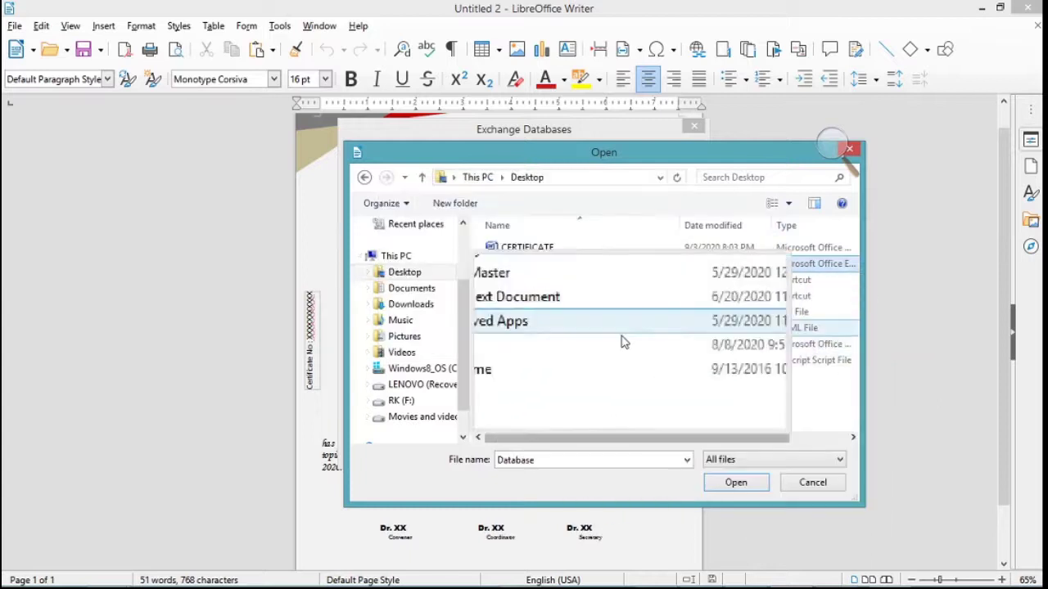
click(731, 485)
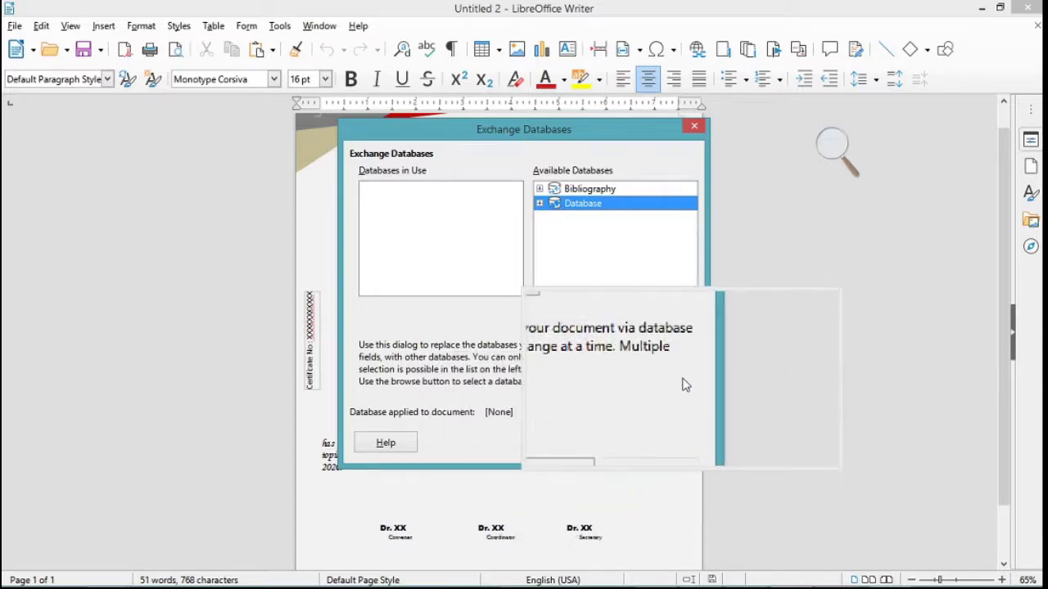
click(539, 204)
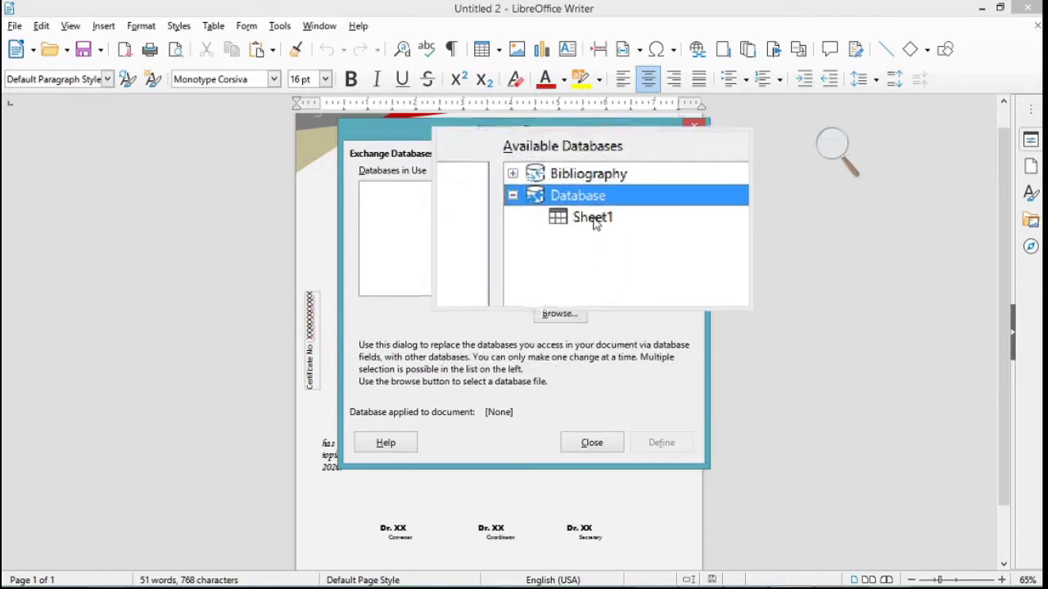
- Define Database's Sheet1 table as the certificate's data source
click(595, 223)
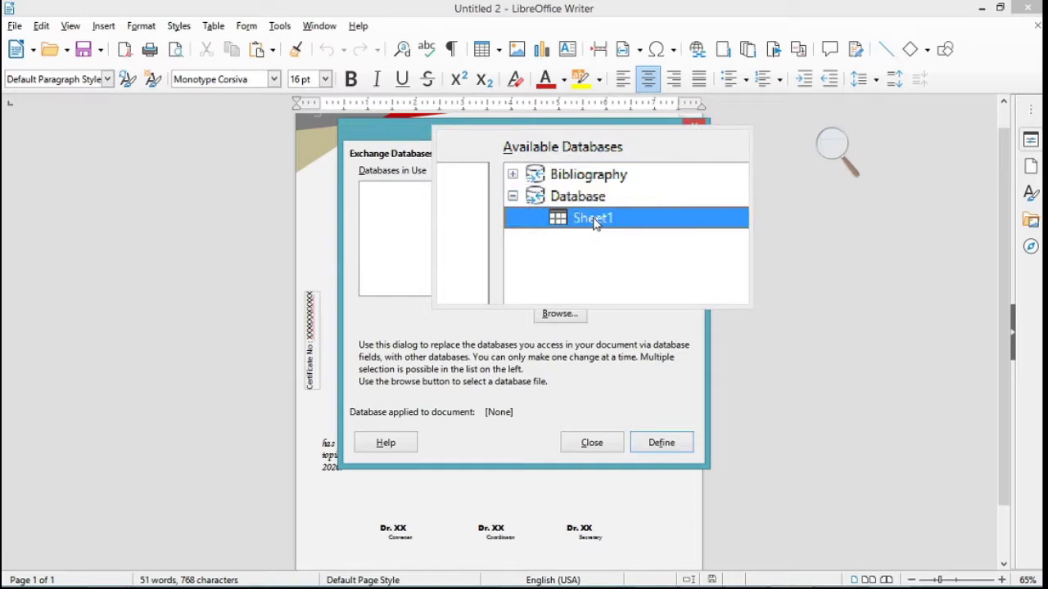
click(660, 446)
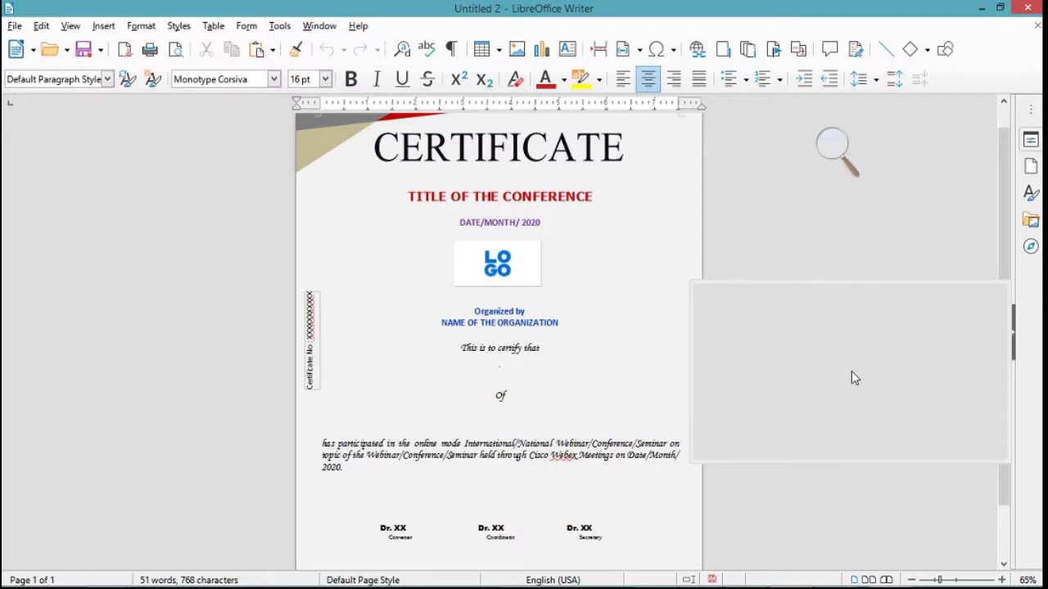
- Show the Data Sources panel with Sheet1's Oxford and Cambridge records and select the Name column
click(70, 25)
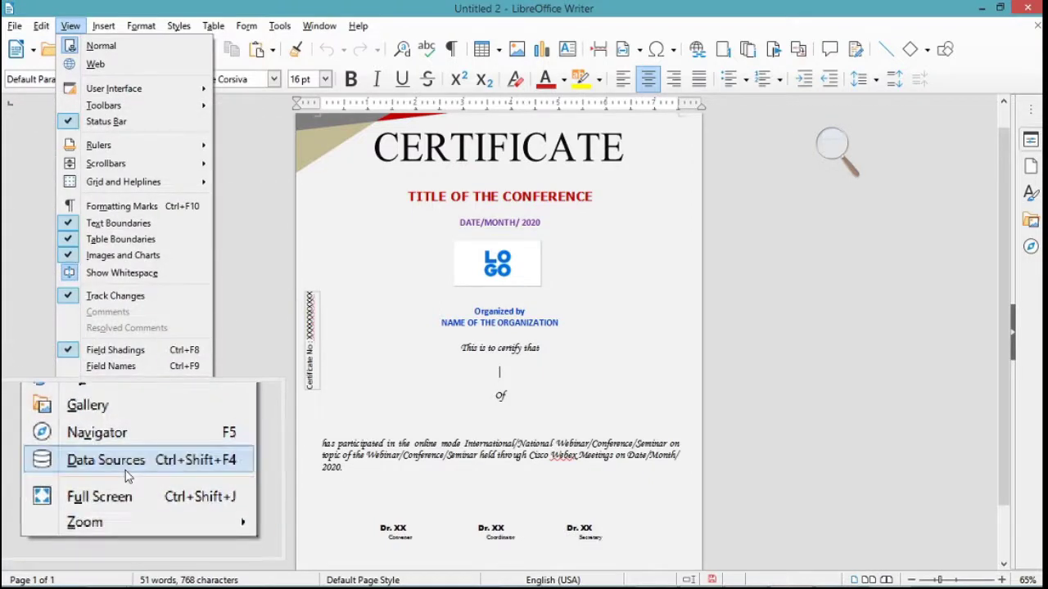
click(127, 473)
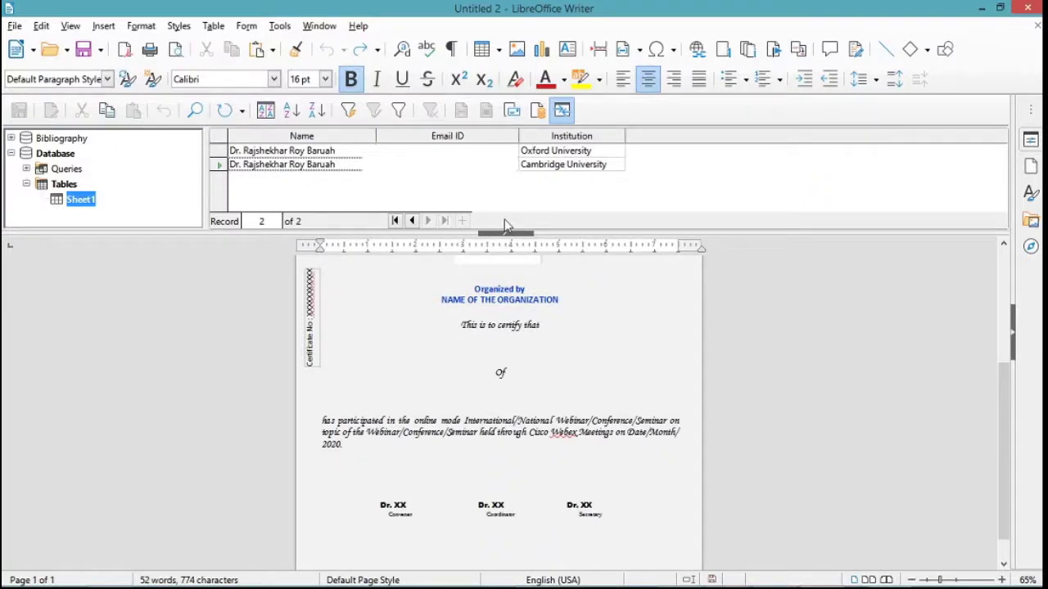
click(318, 136)
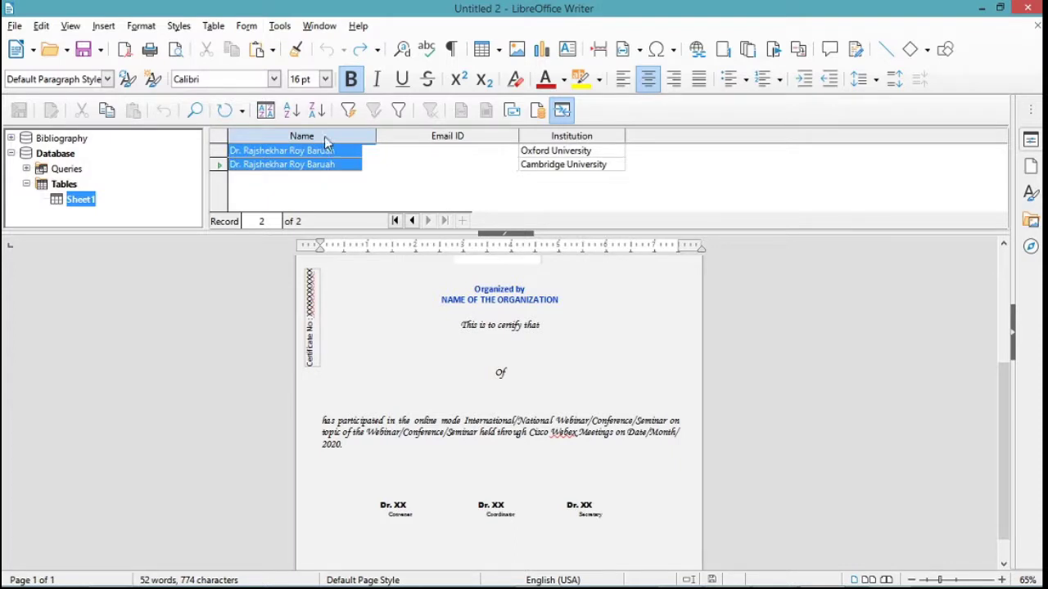
- Drag the Name column onto the blank line under 'This is to certify that'
drag(325, 143, 524, 548)
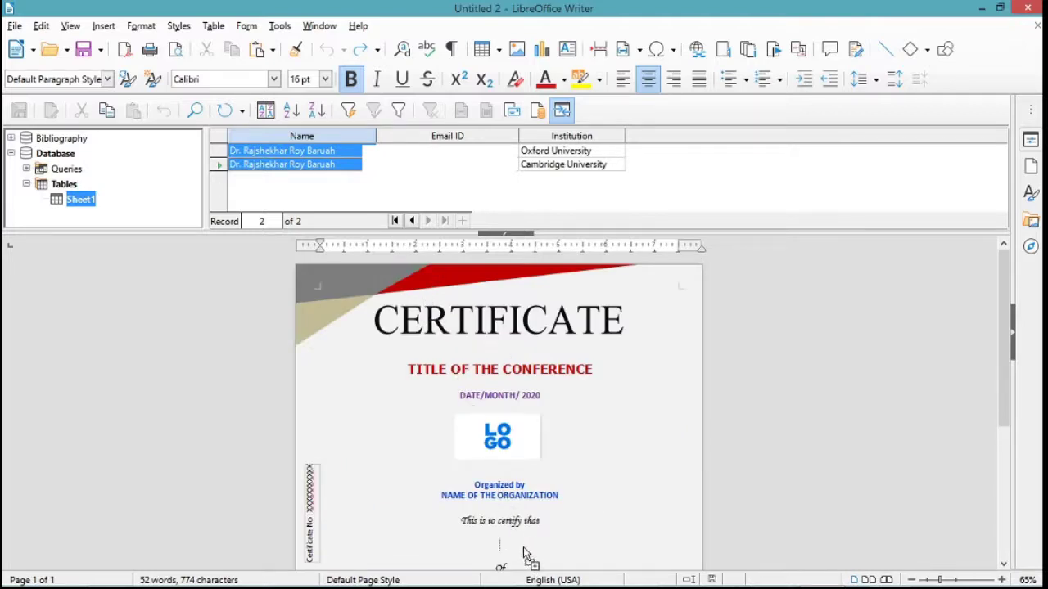
drag(524, 553, 528, 547)
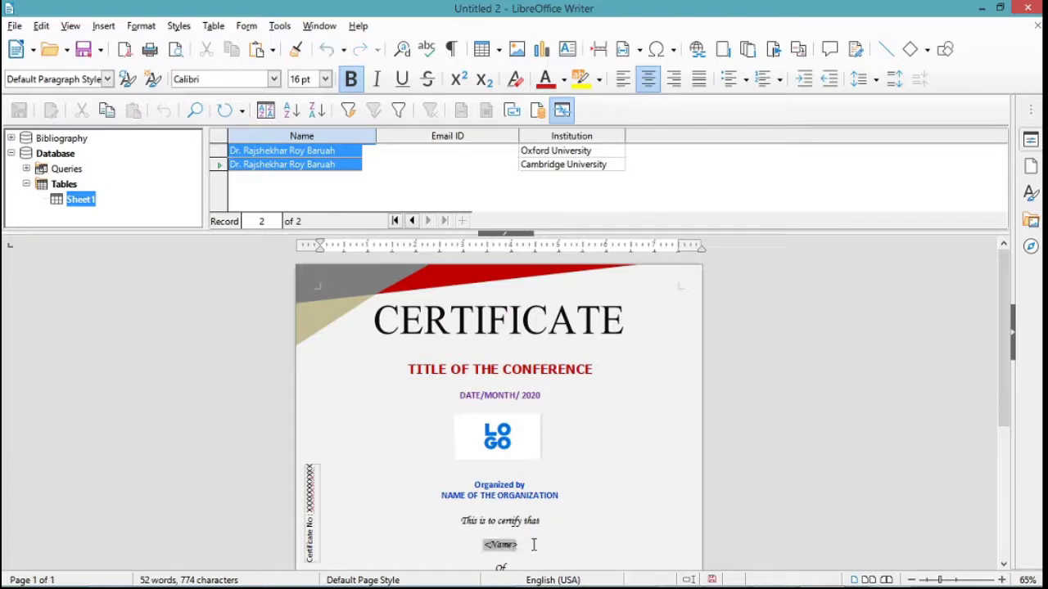
scroll(761, 422, down, 1)
scroll(765, 421, down, 2)
scroll(765, 421, down, 1)
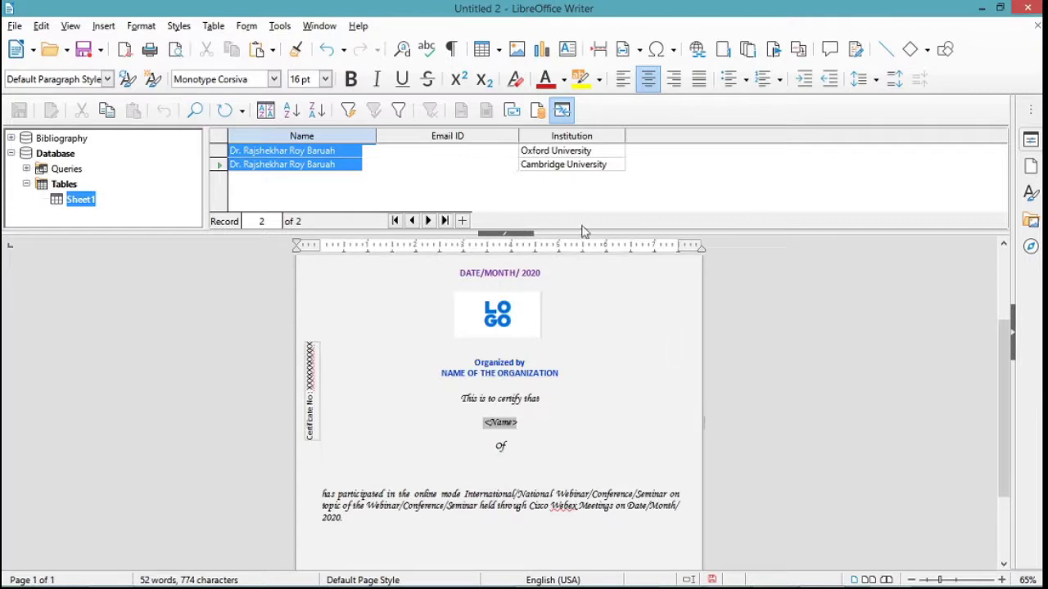
click(572, 137)
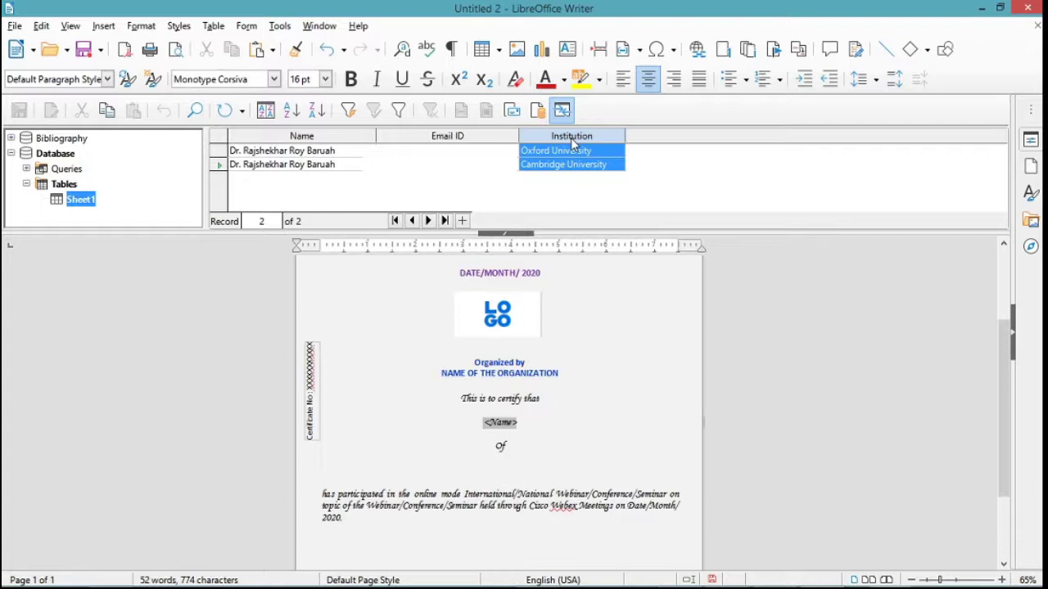
- Drop the Institution column onto the empty line beneath 'of' in the certificate
drag(573, 143, 514, 491)
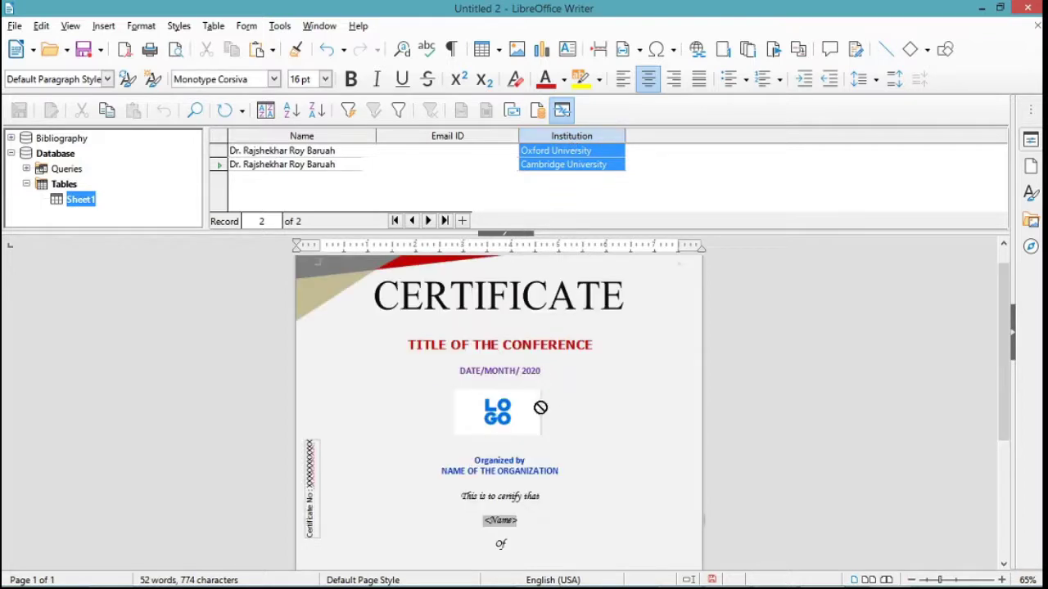
drag(513, 491, 505, 373)
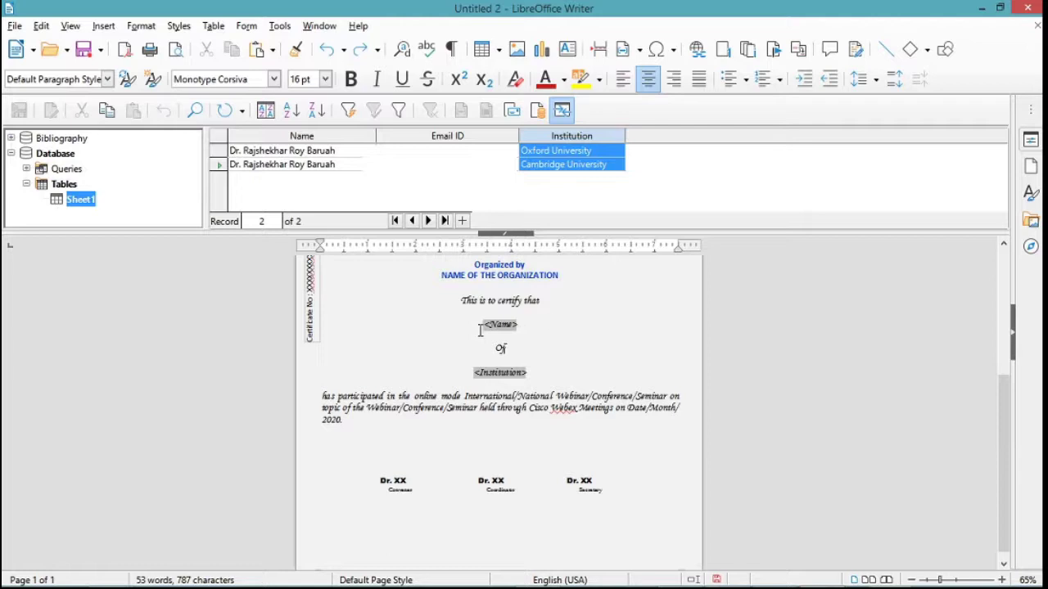
drag(482, 327, 519, 325)
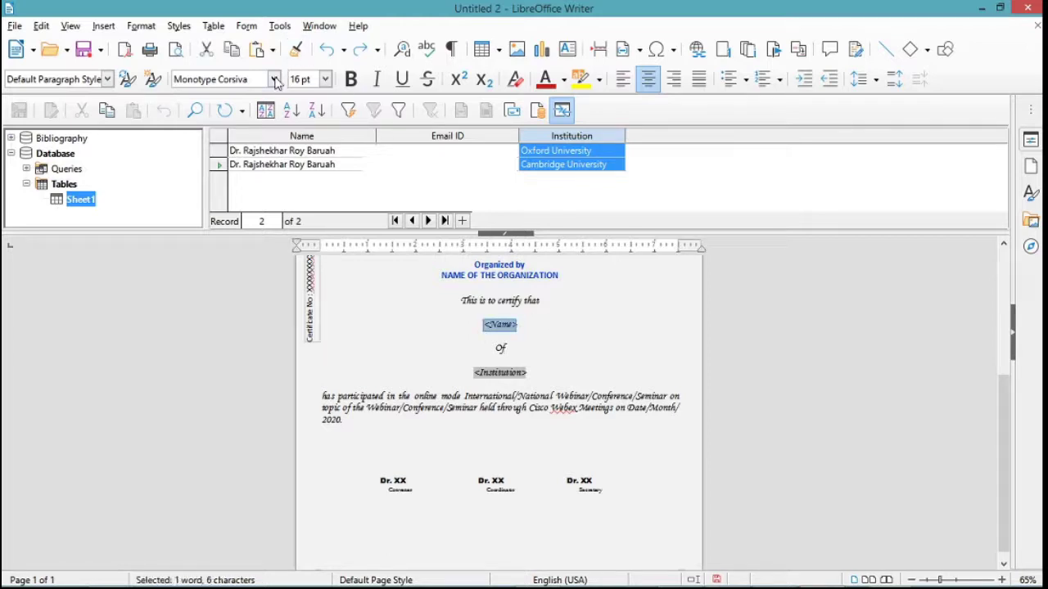
- Format the <Name> field as Franklin Gothic Demi at 20 pt
click(274, 79)
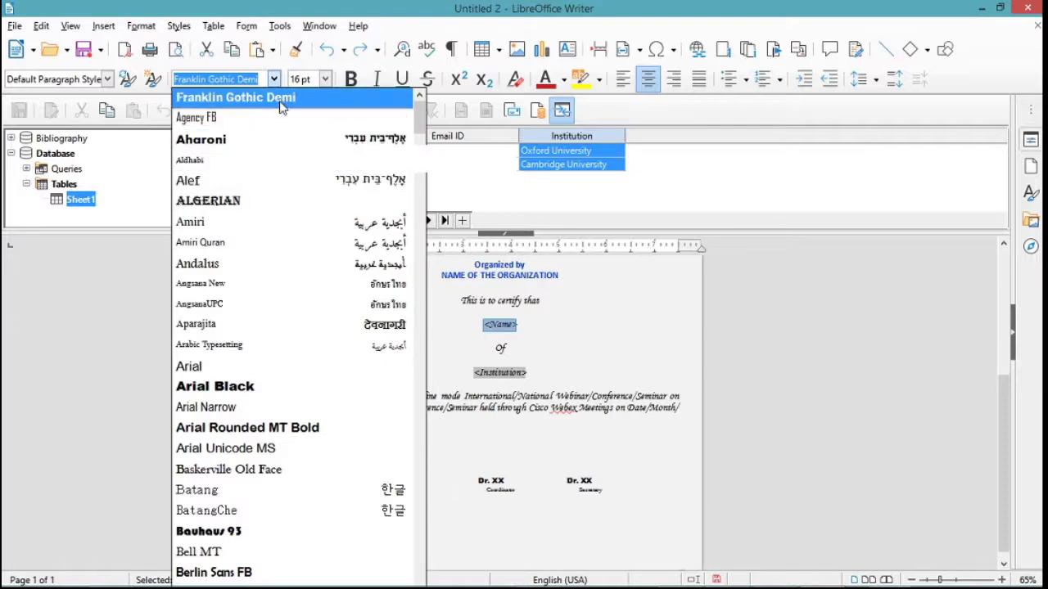
click(280, 97)
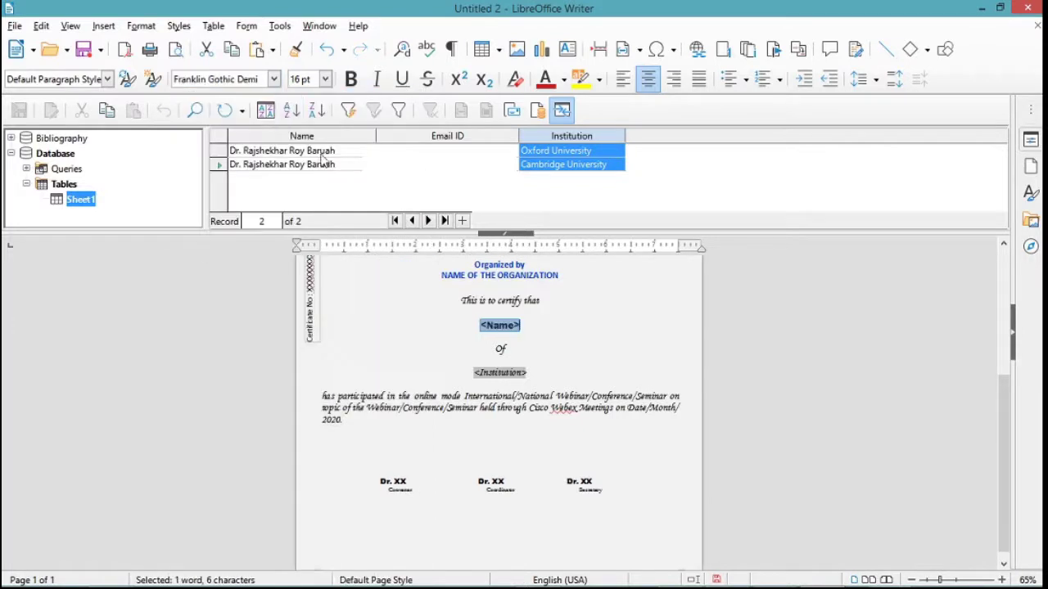
click(527, 324)
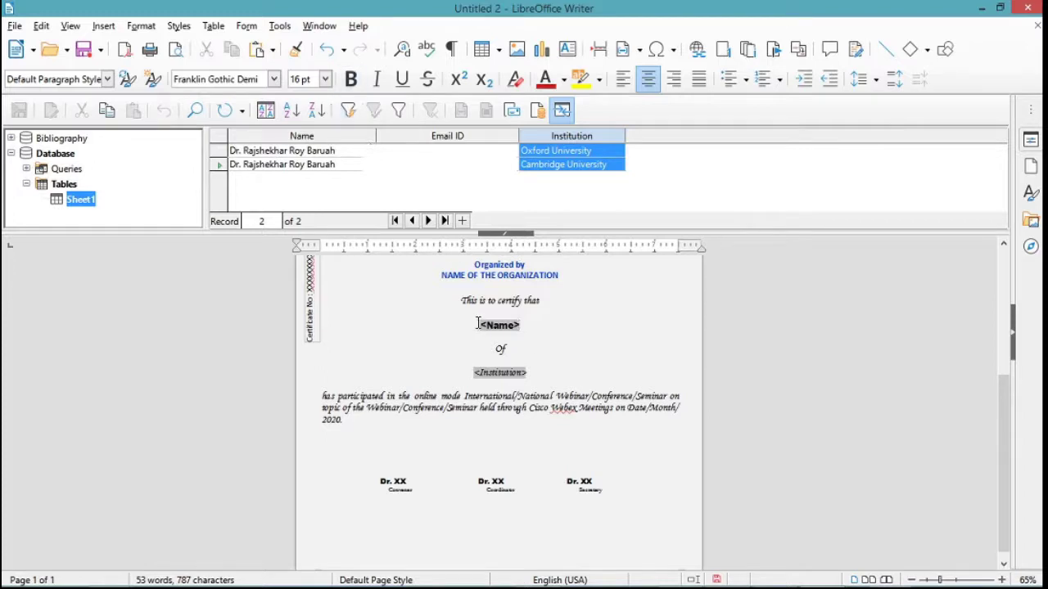
click(514, 328)
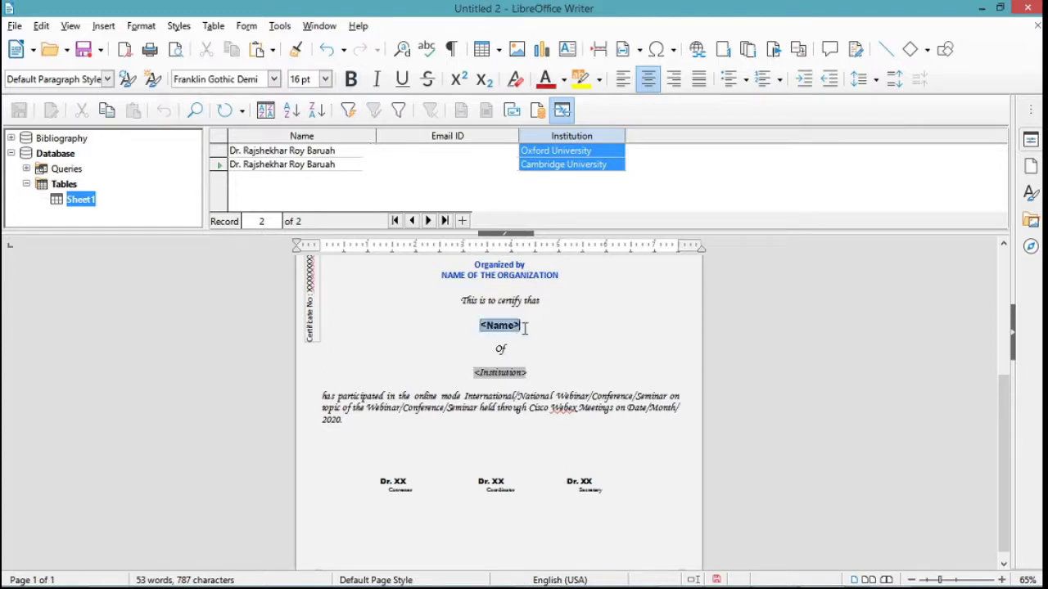
click(325, 79)
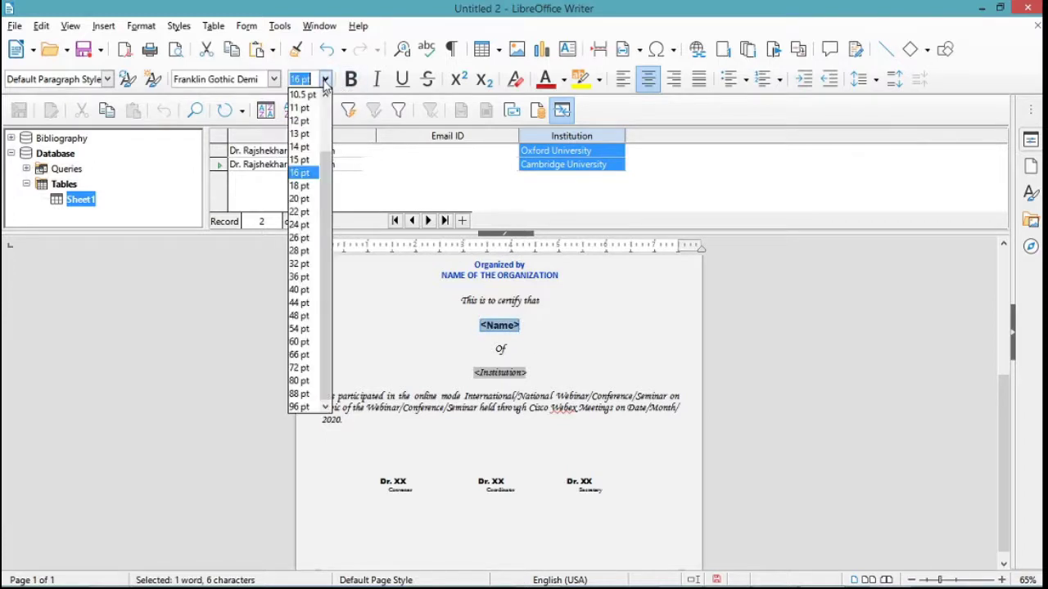
click(303, 199)
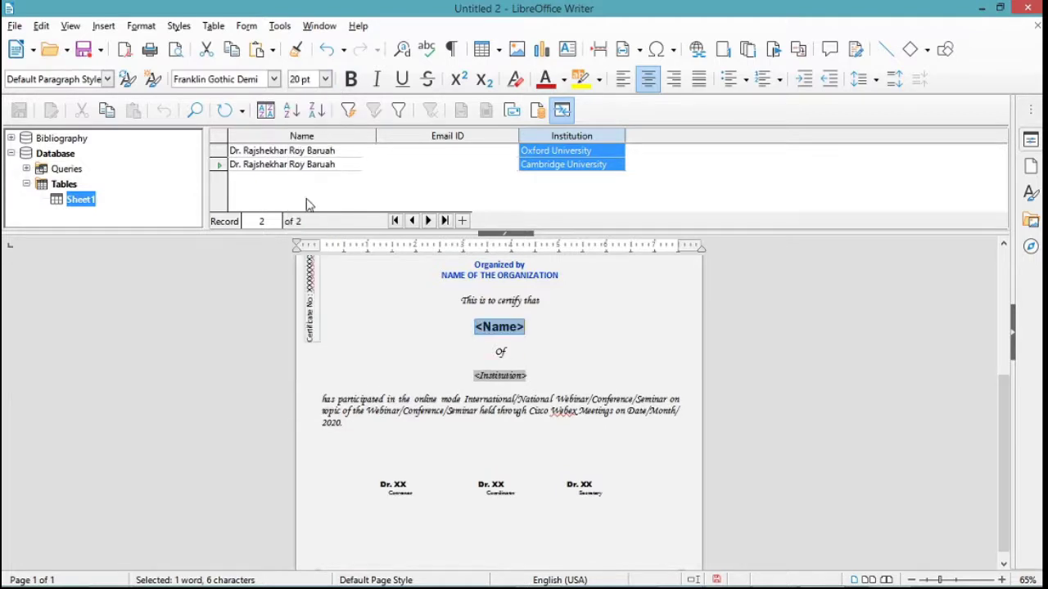
click(561, 378)
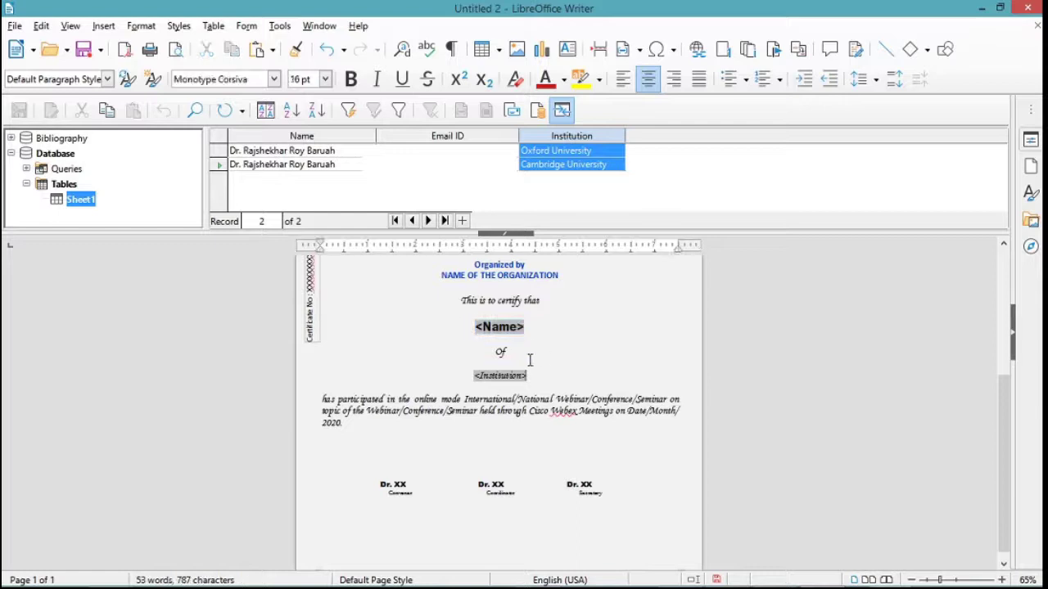
key(shift+Home)
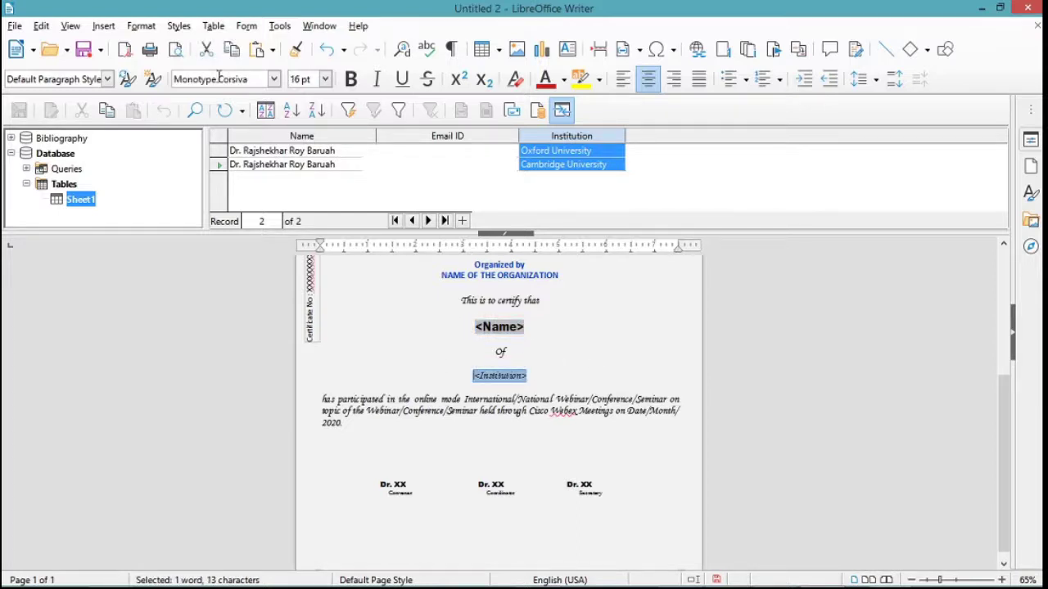
- Set the <Institution> field to Franklin Gothic Demi, 20 pt
click(275, 82)
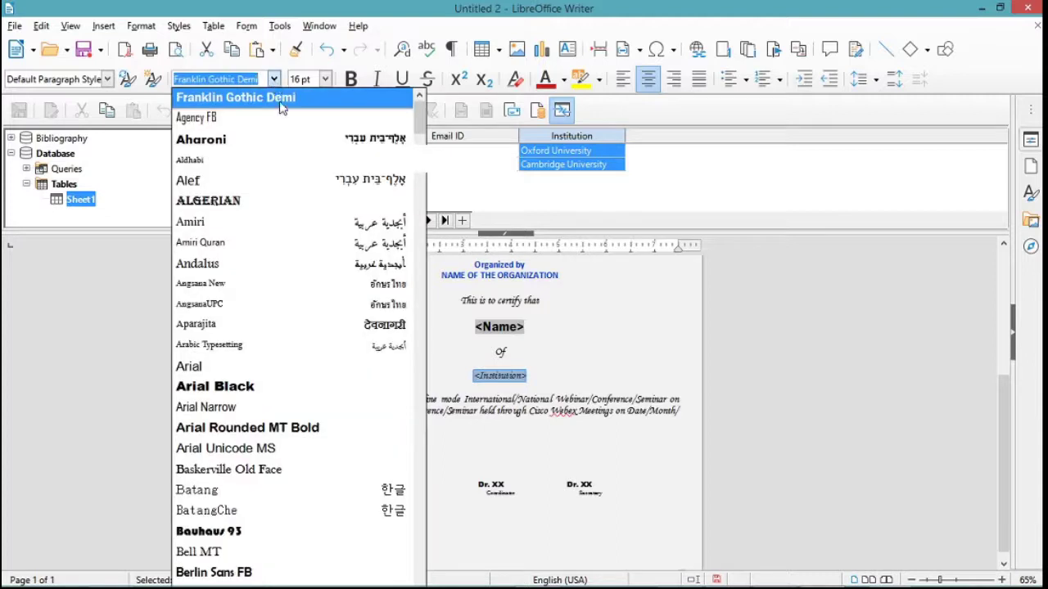
click(282, 98)
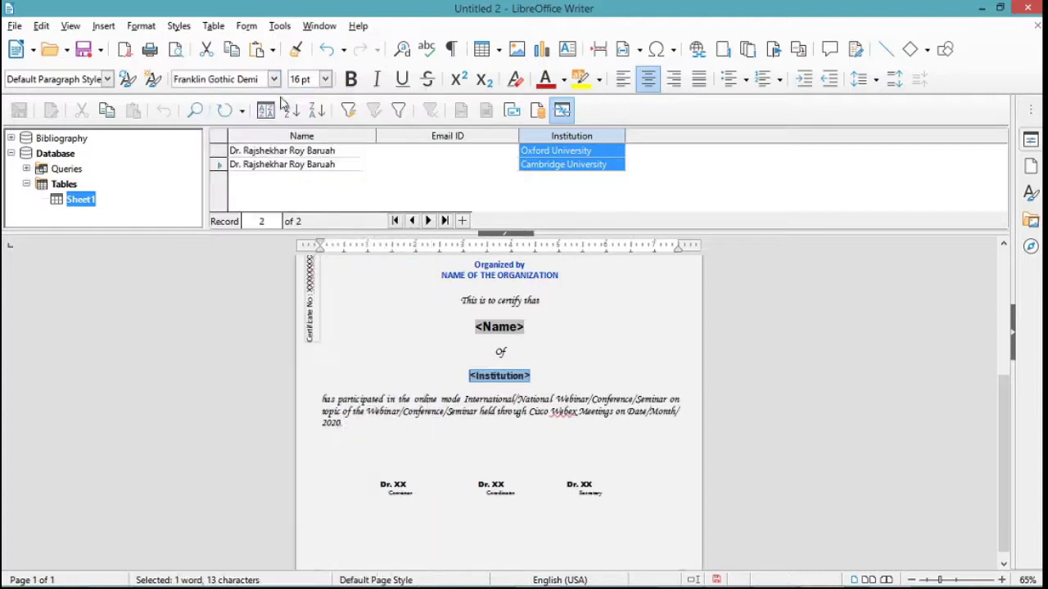
click(325, 79)
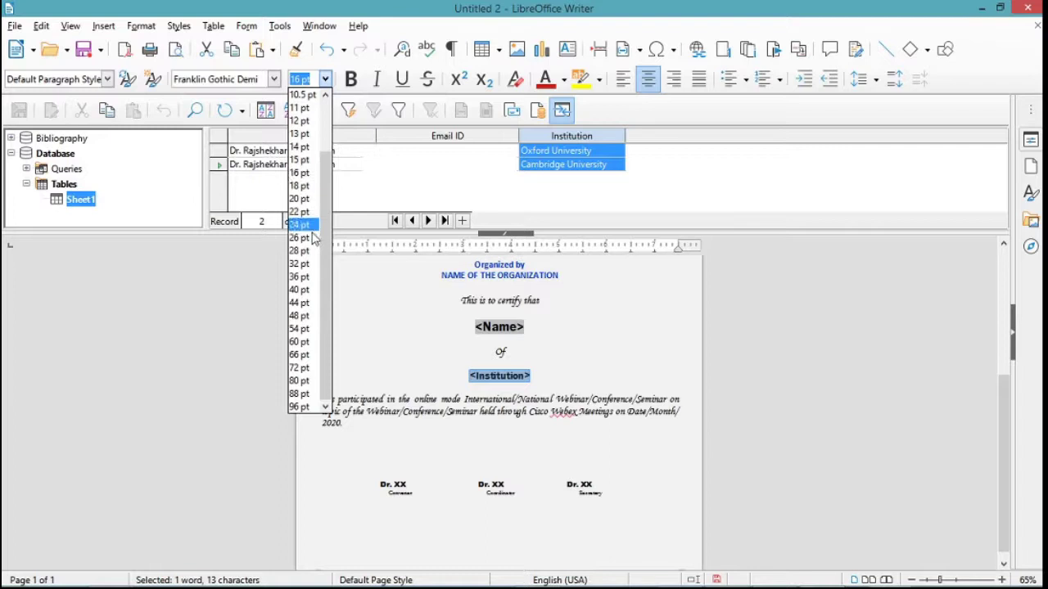
click(300, 198)
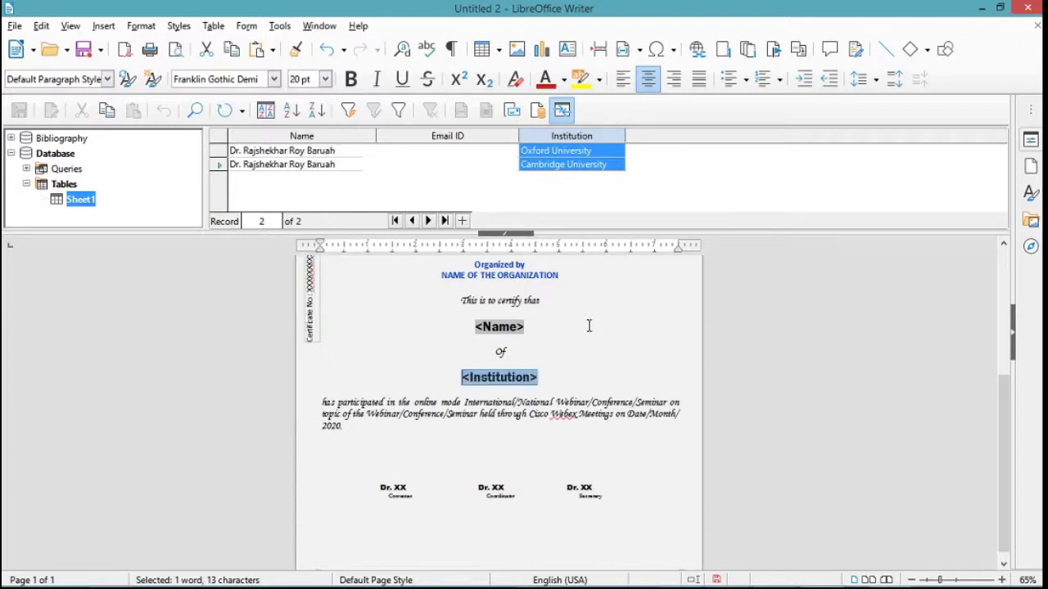
scroll(634, 348, up, 1)
click(641, 351)
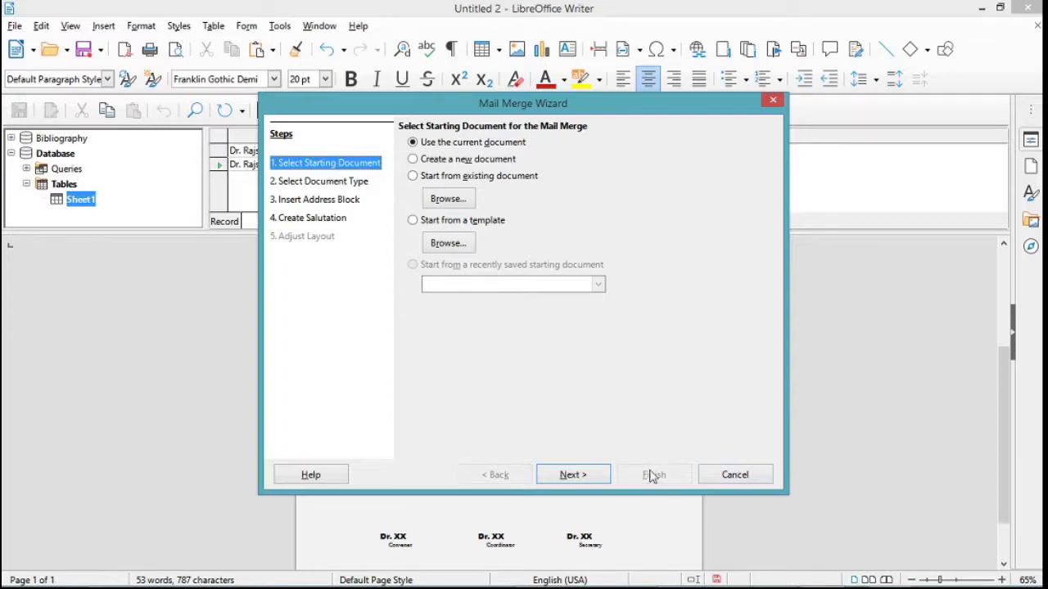
- Pass the Document Type, Address Block and Salutation pages unchanged and finish the Mail Merge Wizard
click(586, 475)
click(586, 476)
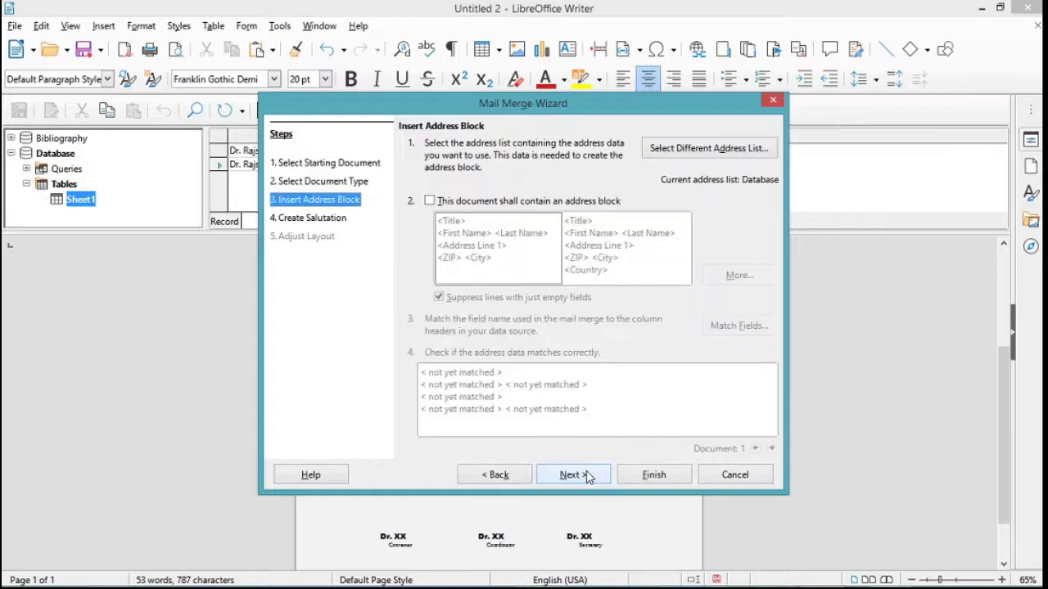
click(586, 476)
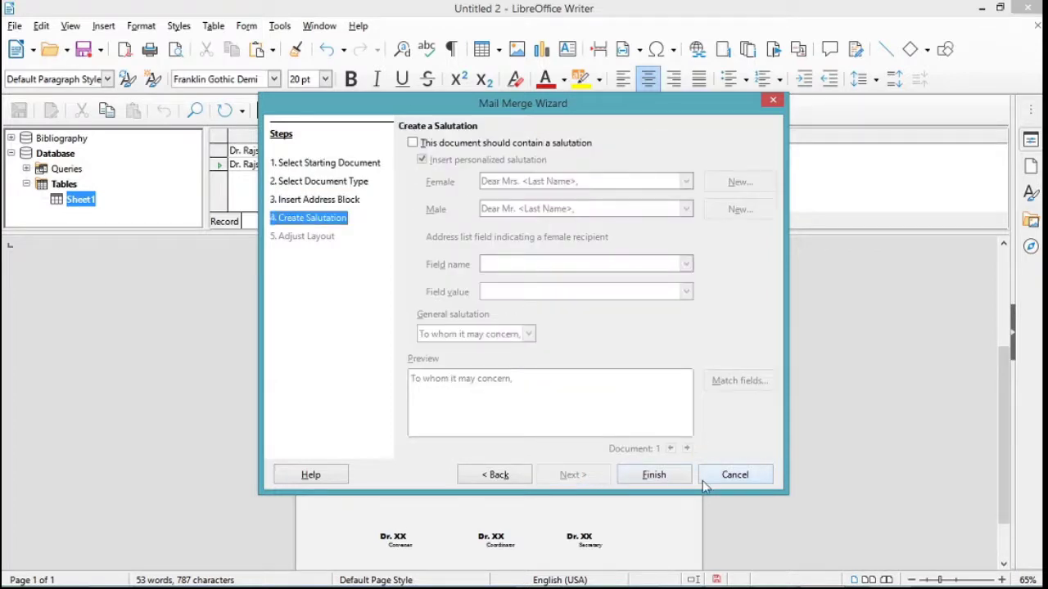
click(676, 480)
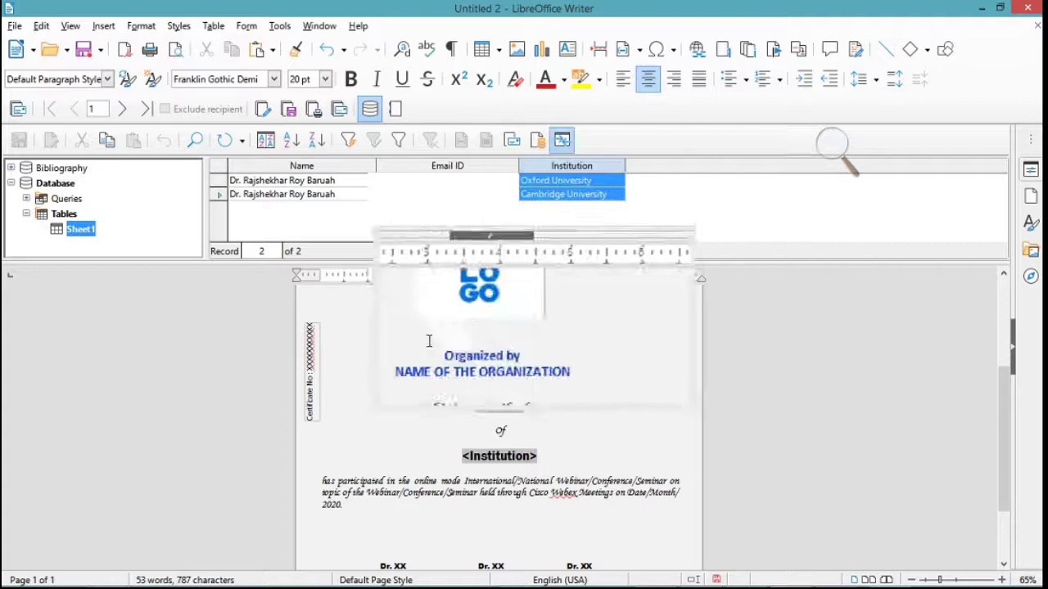
- Generate the merged certificates with Edit Individual Documents, creating Untitled 3
click(263, 113)
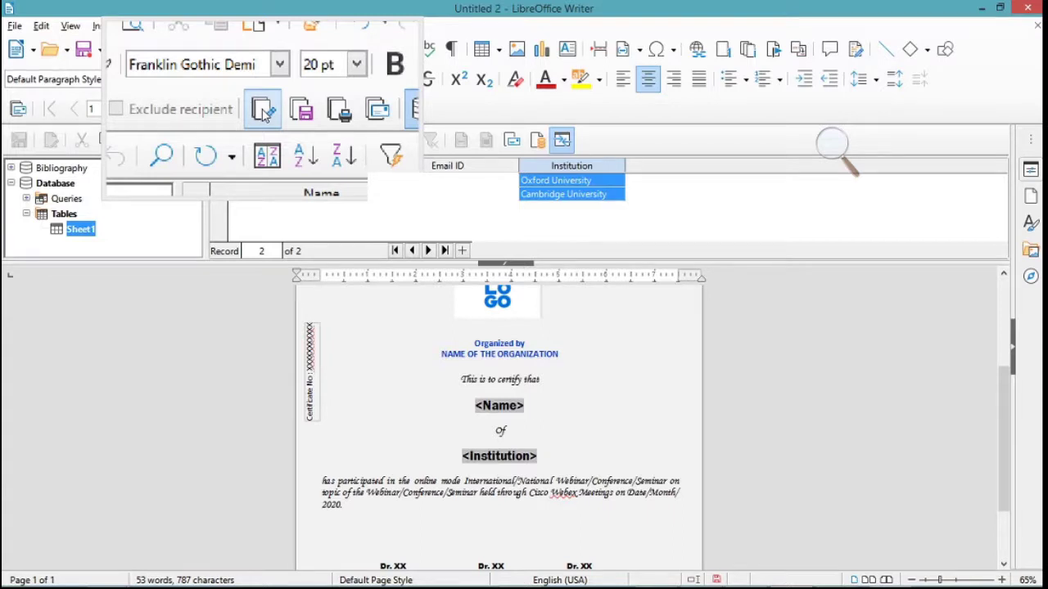
click(263, 113)
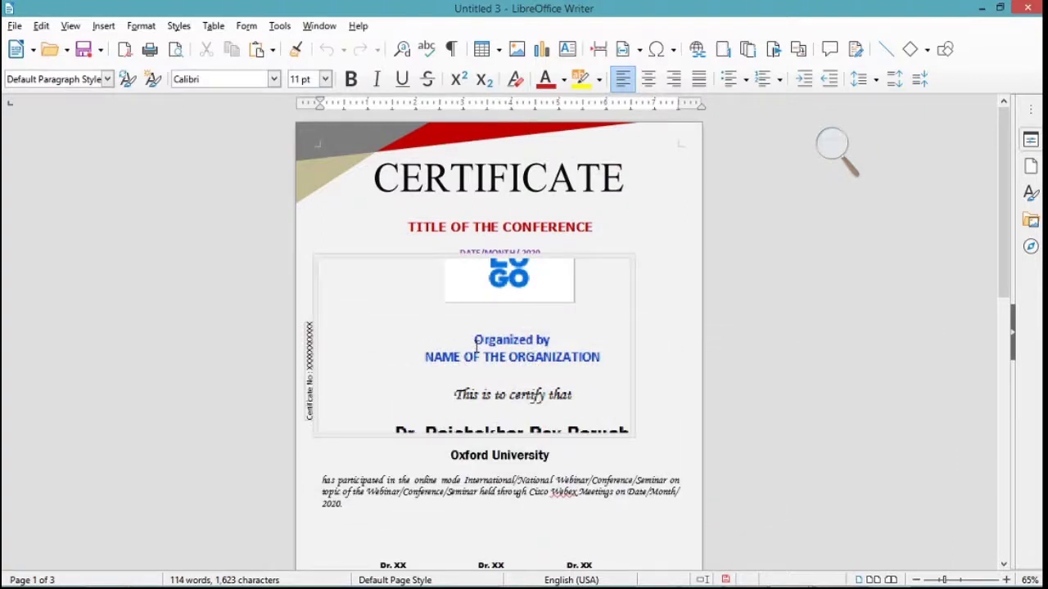
- Scroll through the merged Untitled 3 certificates, then close it without saving
scroll(491, 375, down, 2)
scroll(492, 376, down, 3)
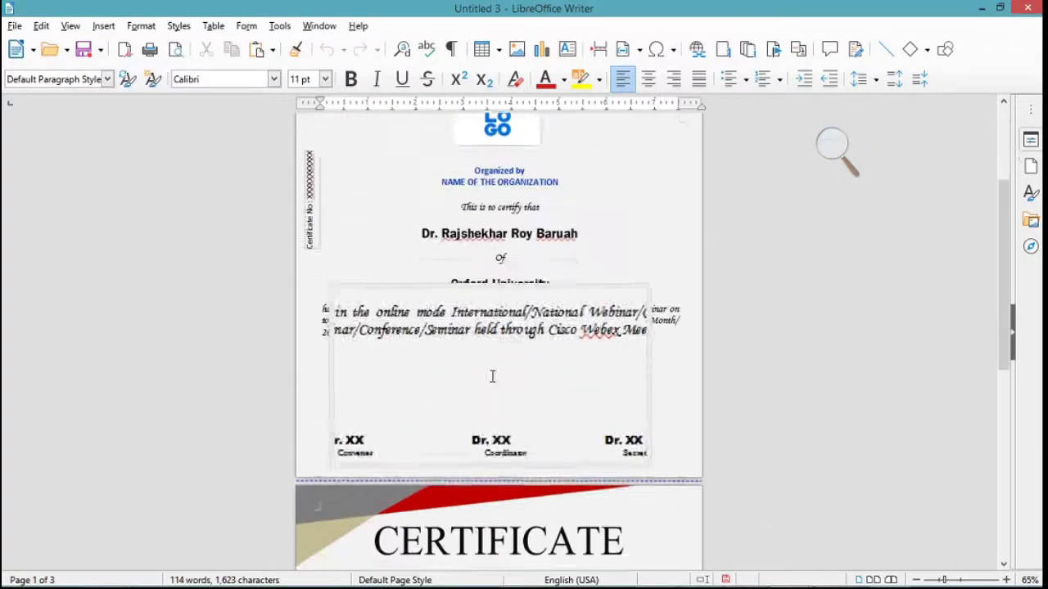
scroll(491, 374, down, 3)
scroll(491, 375, down, 4)
scroll(491, 375, down, 3)
scroll(495, 442, down, 1)
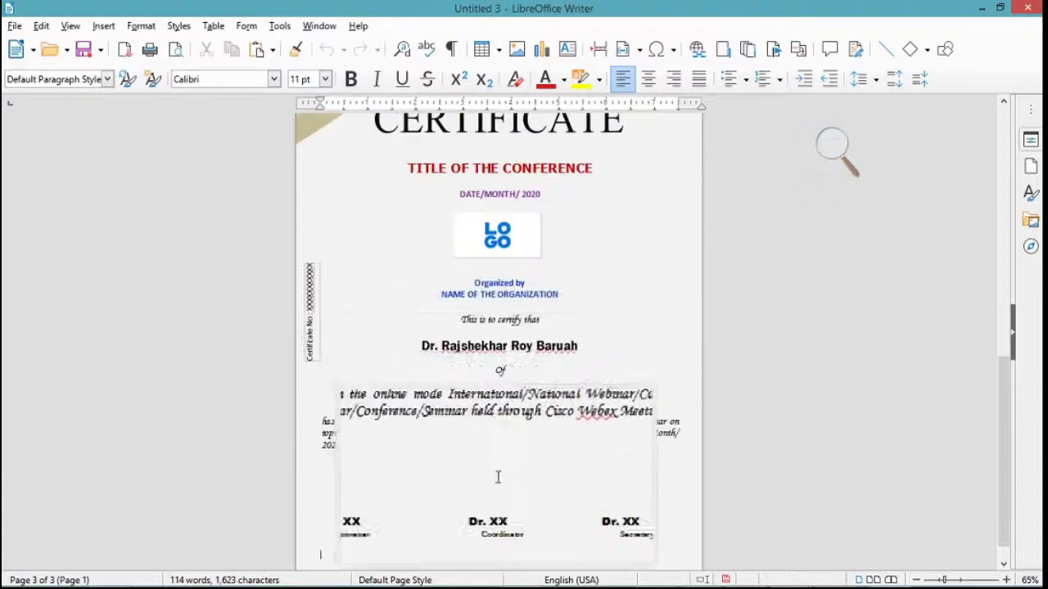
scroll(498, 475, up, 18)
scroll(496, 421, up, 9)
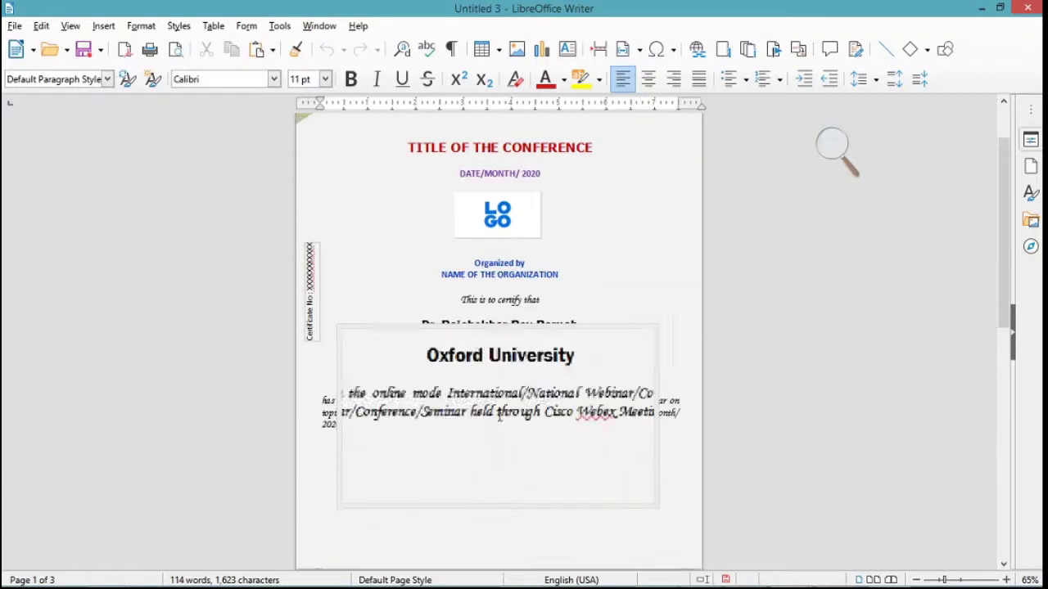
scroll(498, 417, up, 2)
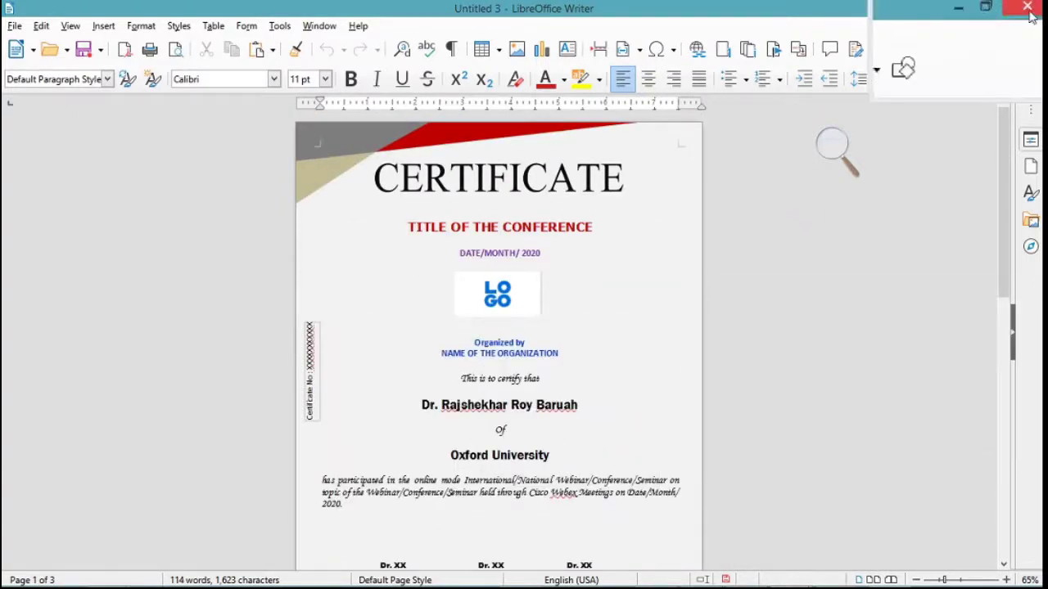
click(1029, 10)
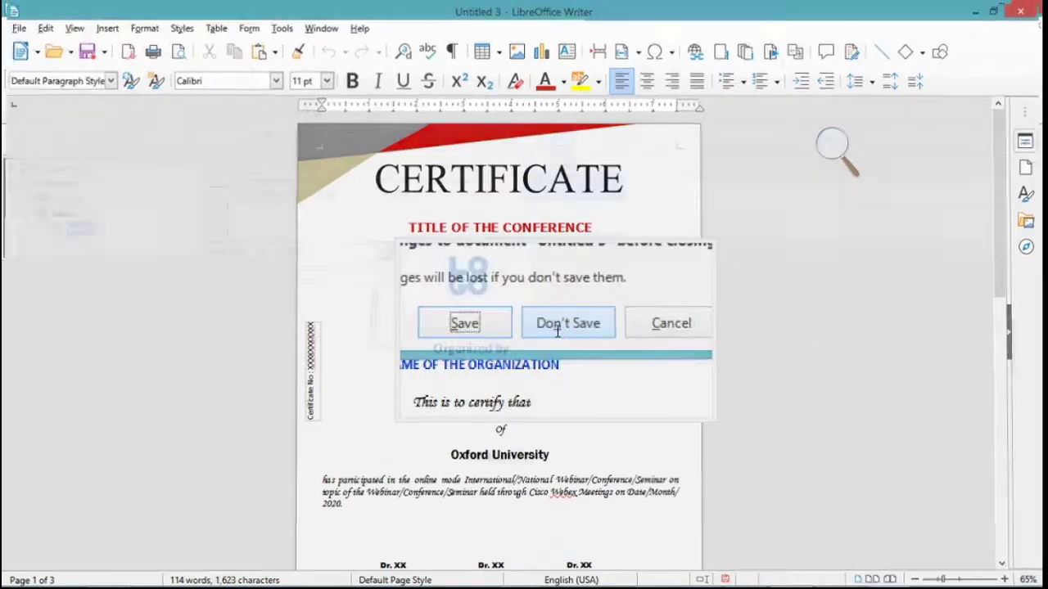
click(557, 326)
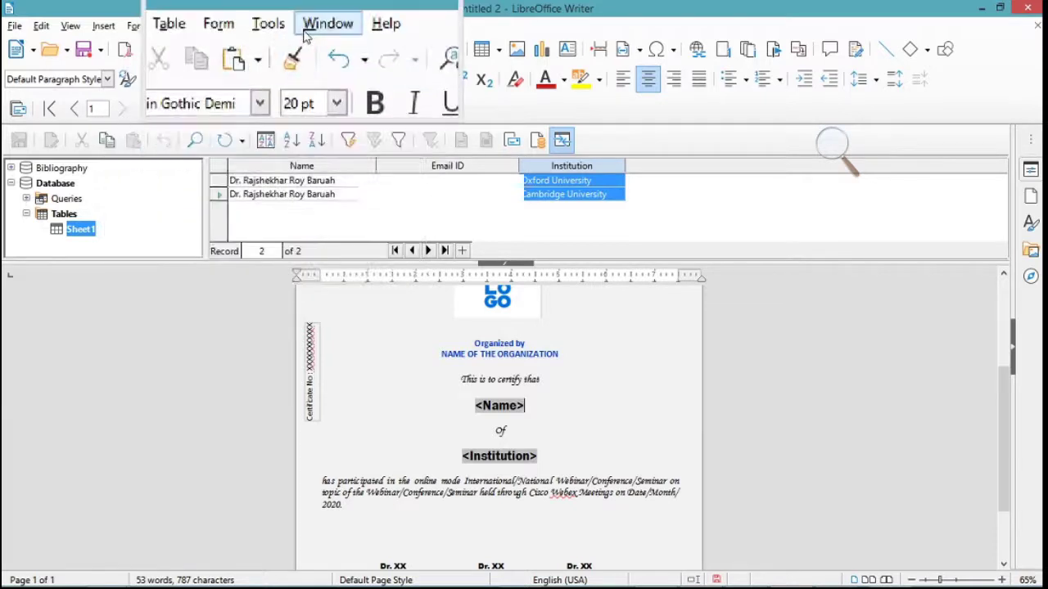
- Go to Tools > Options > LibreOffice Writer > Mail Merge Email
click(279, 26)
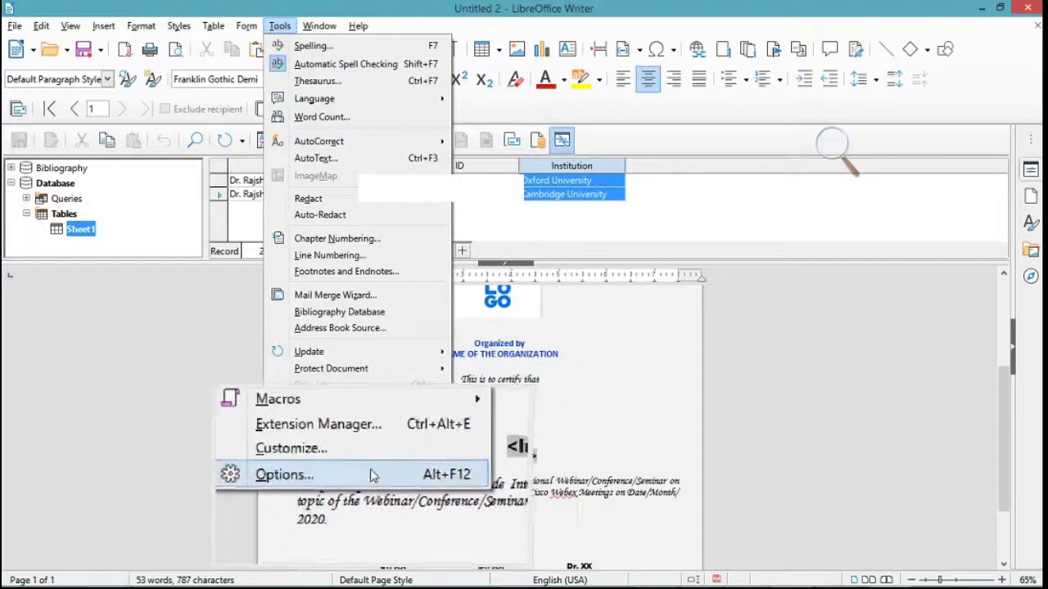
click(372, 475)
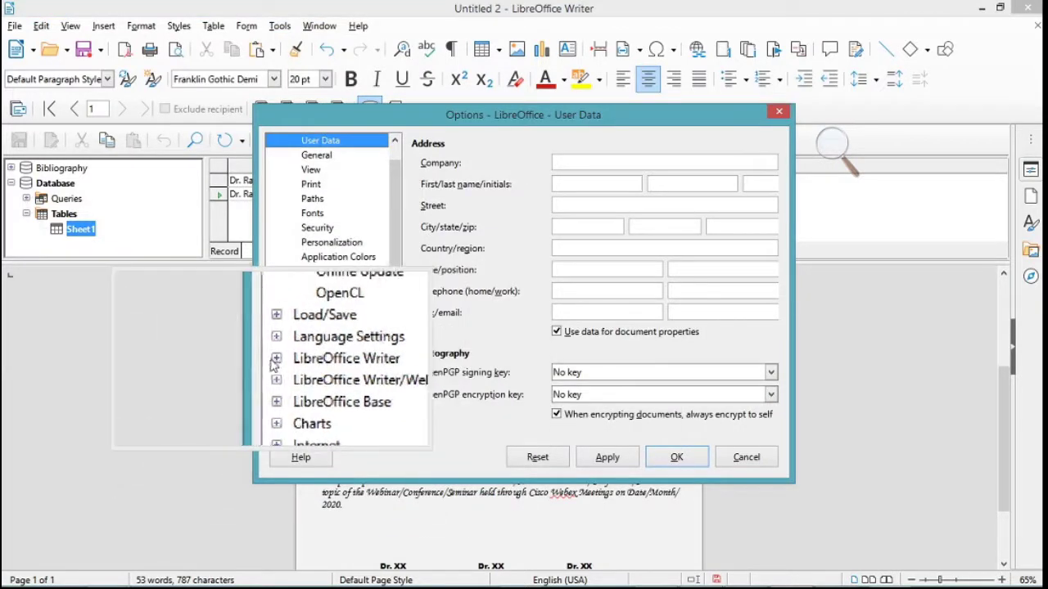
click(274, 358)
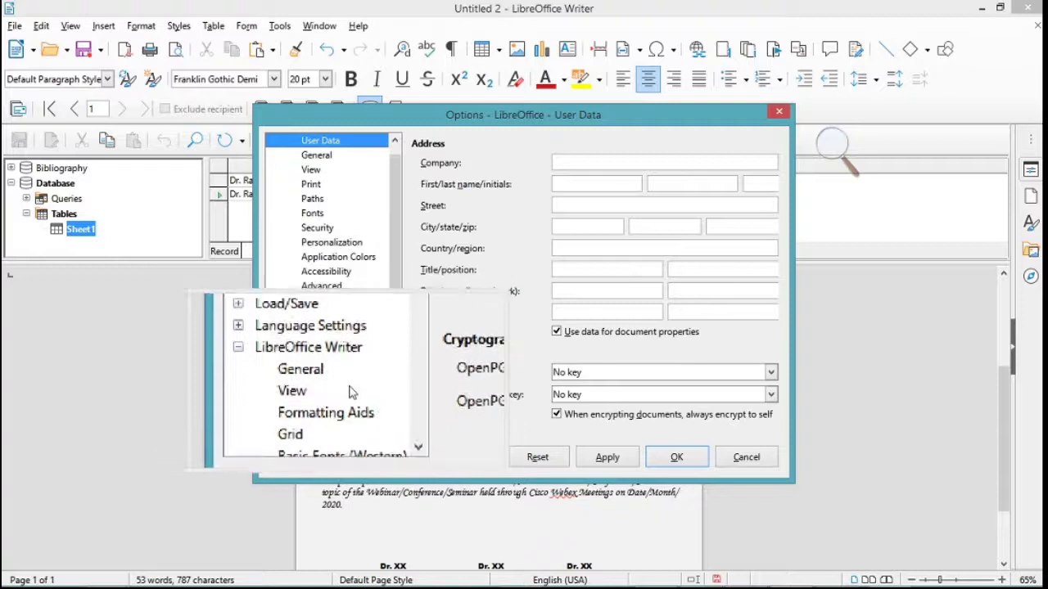
scroll(352, 375, down, 1)
scroll(356, 376, down, 1)
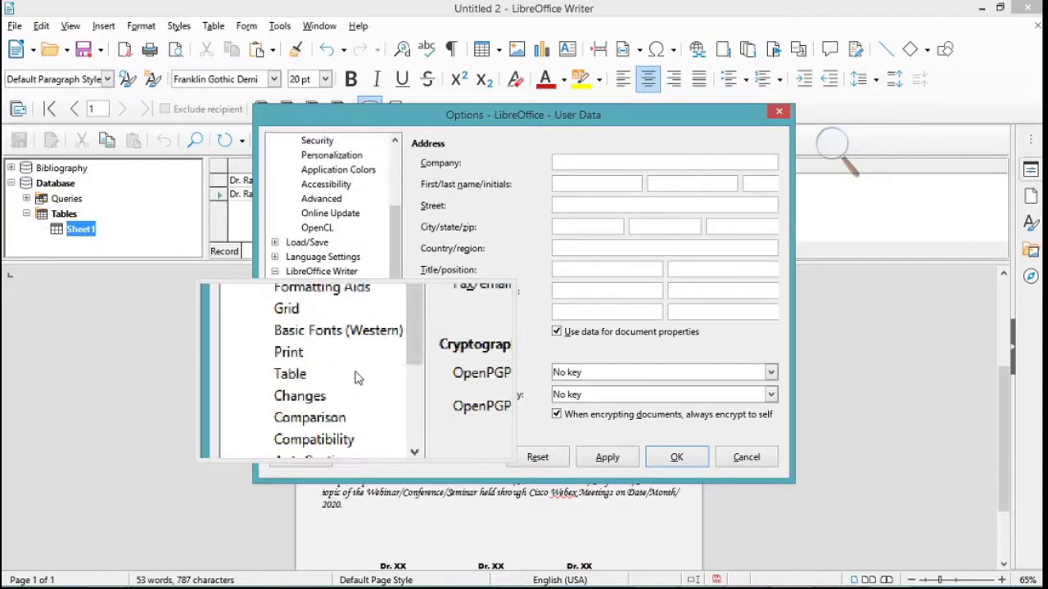
scroll(356, 377, down, 2)
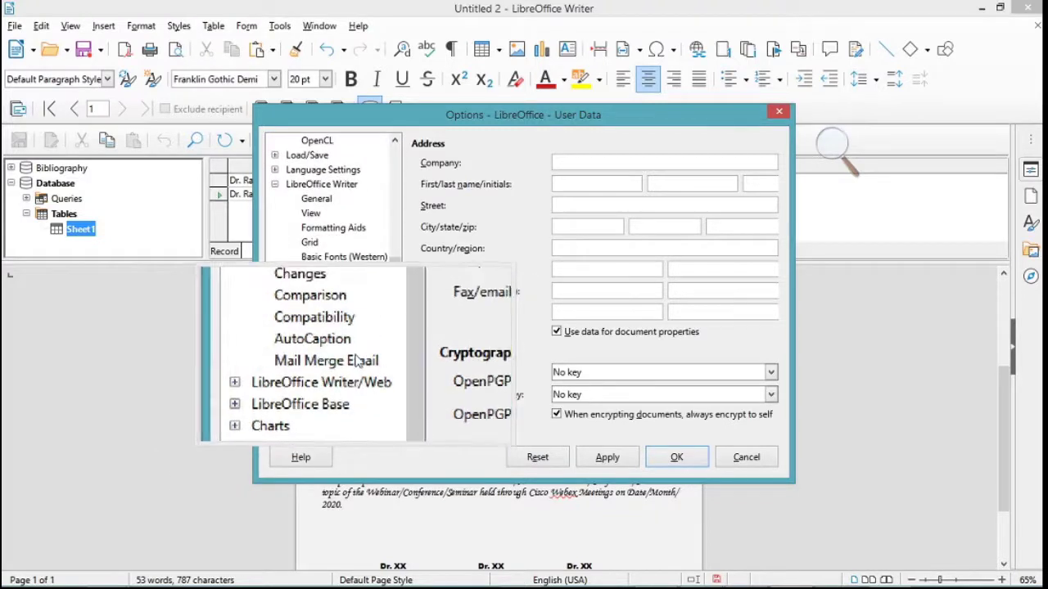
click(344, 361)
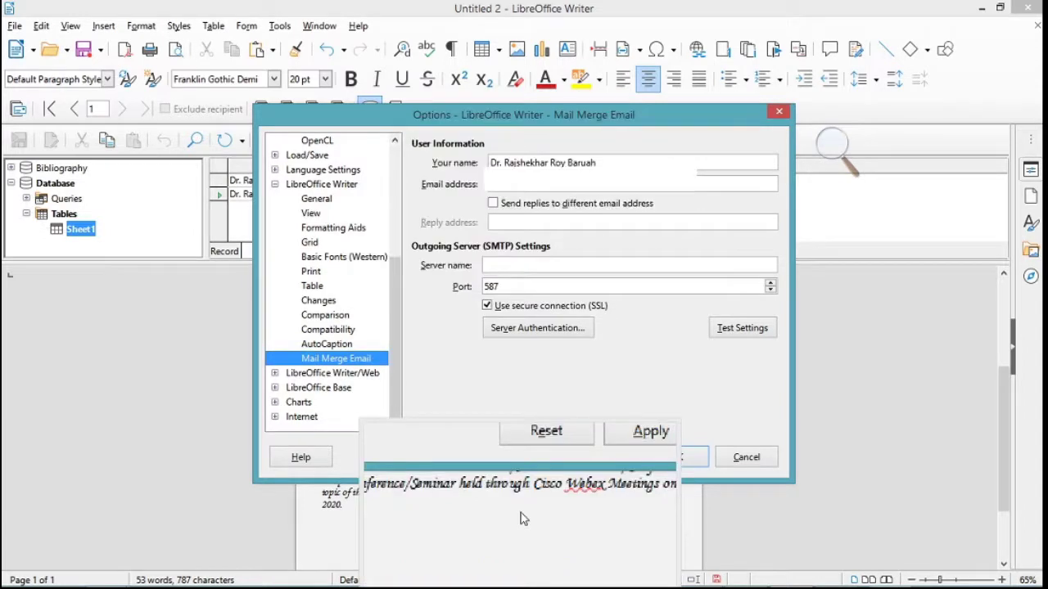
- Enter smtp.gmail.com as the outgoing server, keeping port 587 with SSL
click(489, 264)
text(s)
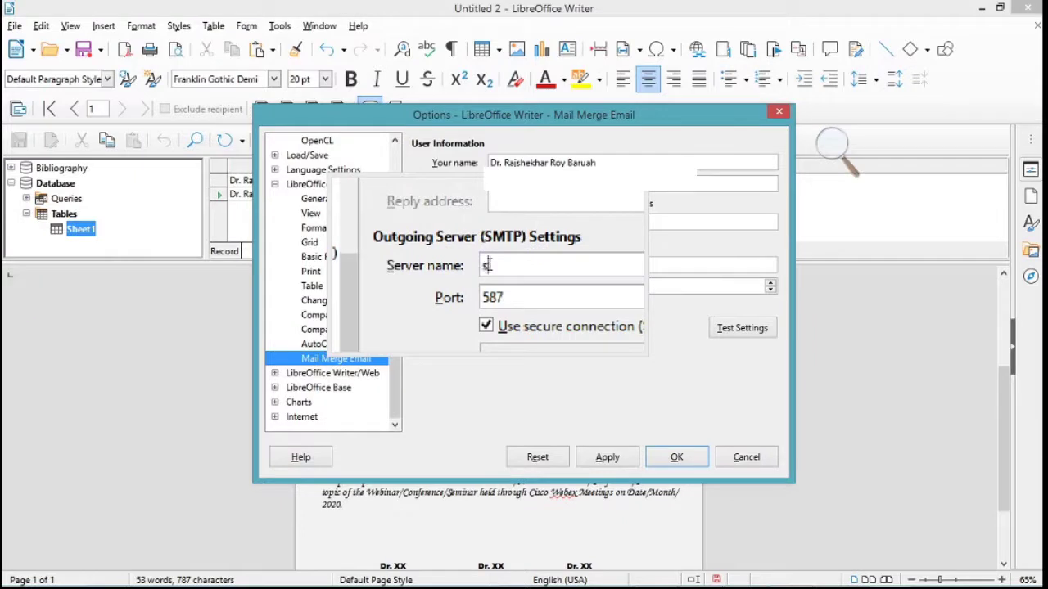
text(mtp.)
text(gma)
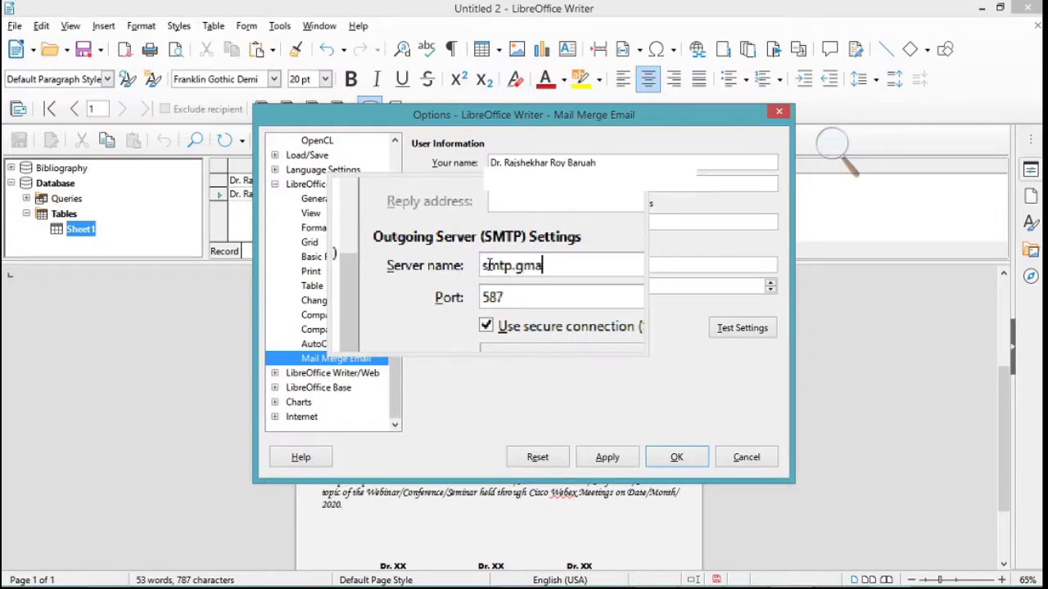
text(il.com)
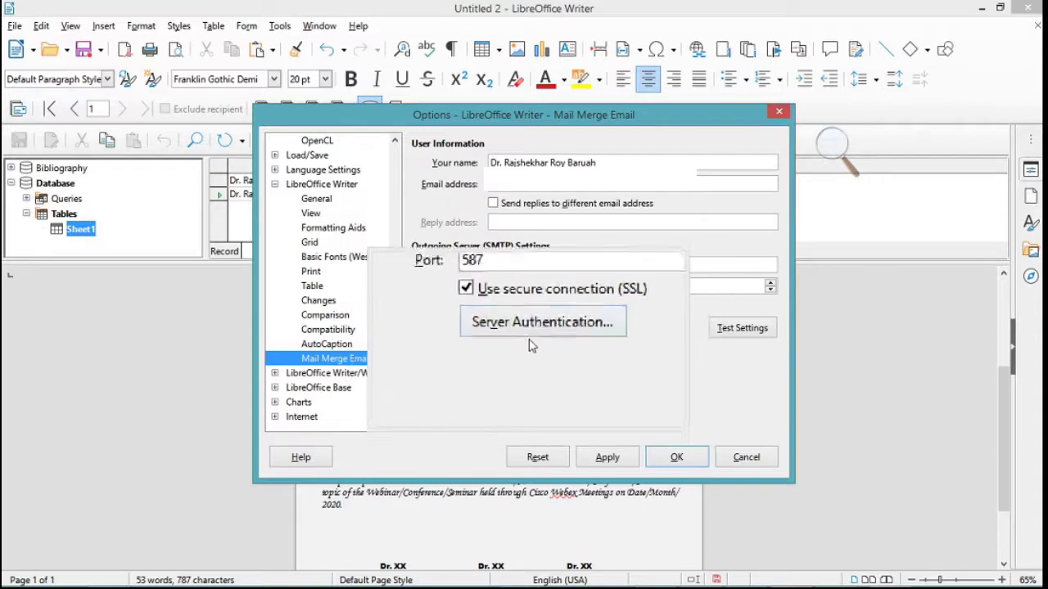
click(532, 336)
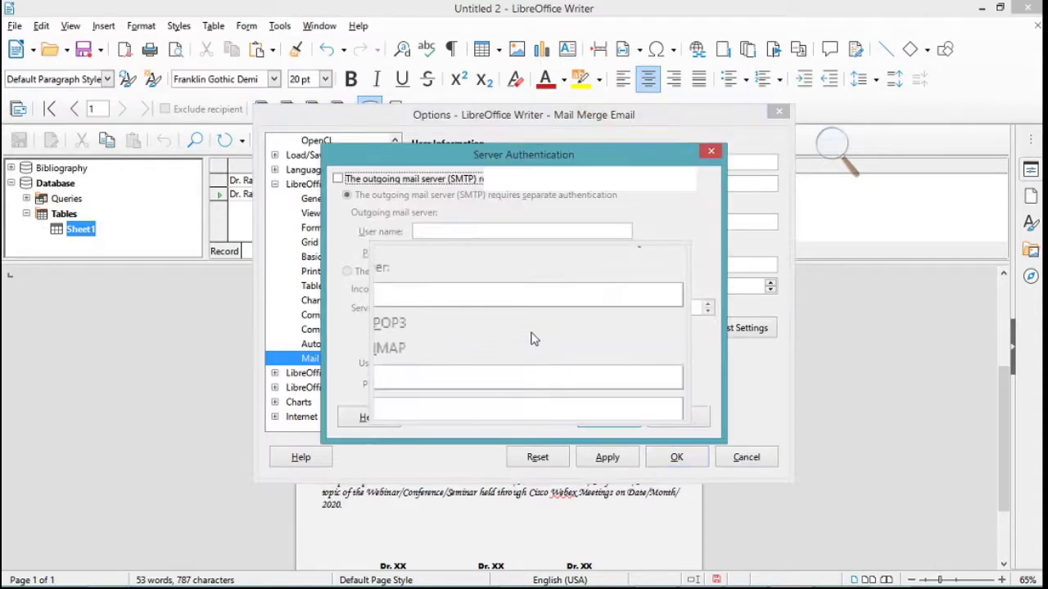
- Require SMTP authentication and enter the Gmail account's user name
click(338, 179)
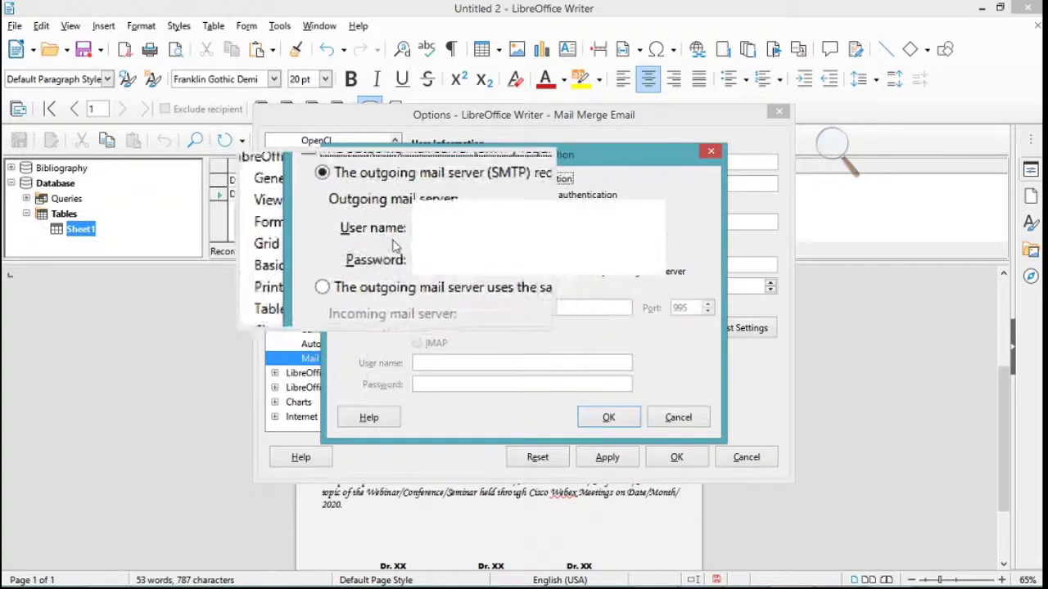
text(raj7m)
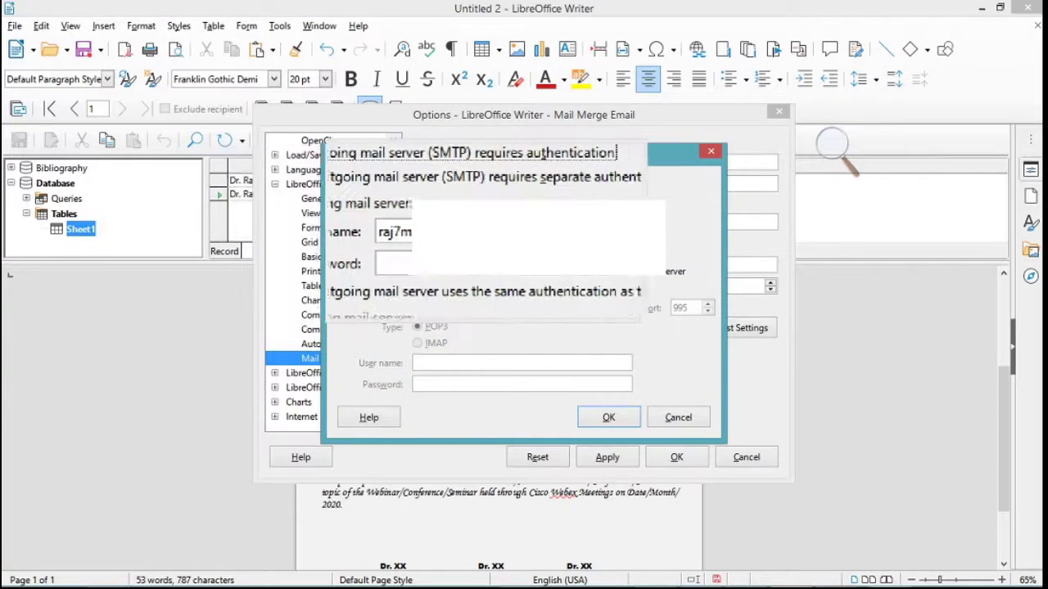
text(at)
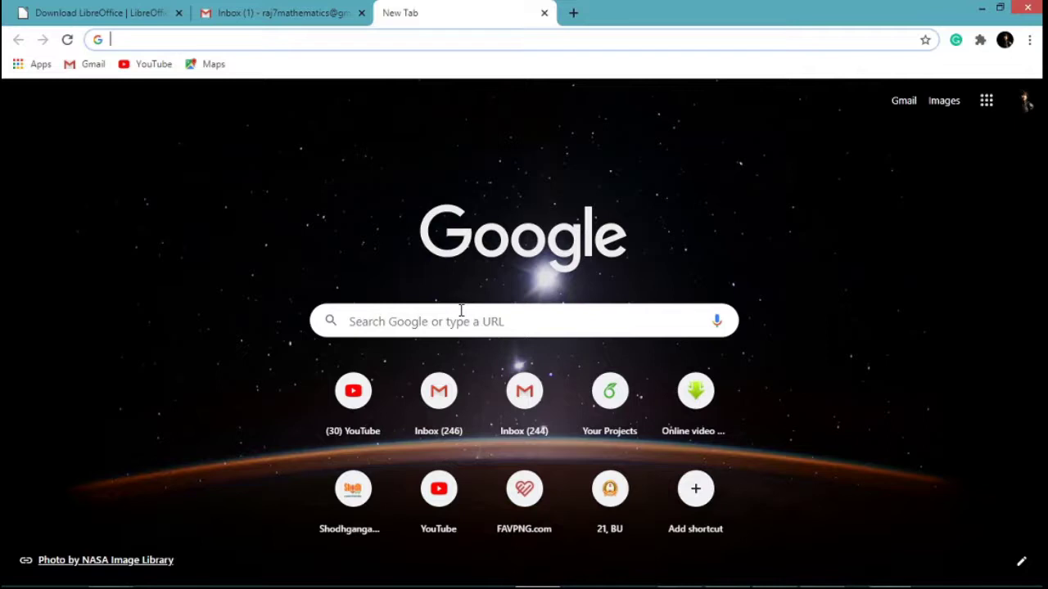
- Search Google for 'google gmail security' and open the Google Account Security page
click(434, 318)
text(google )
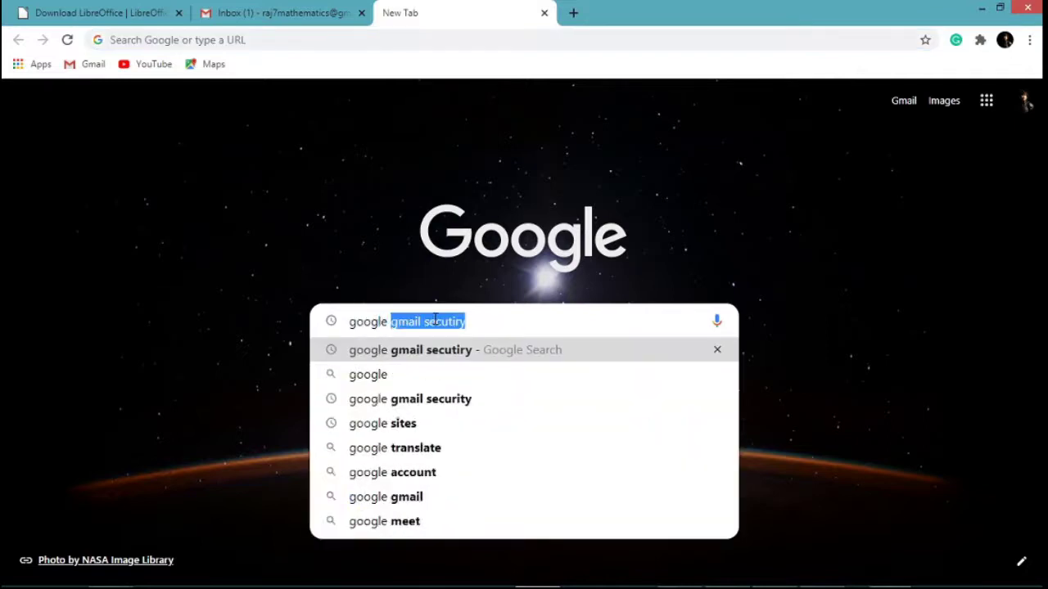
text(gmail )
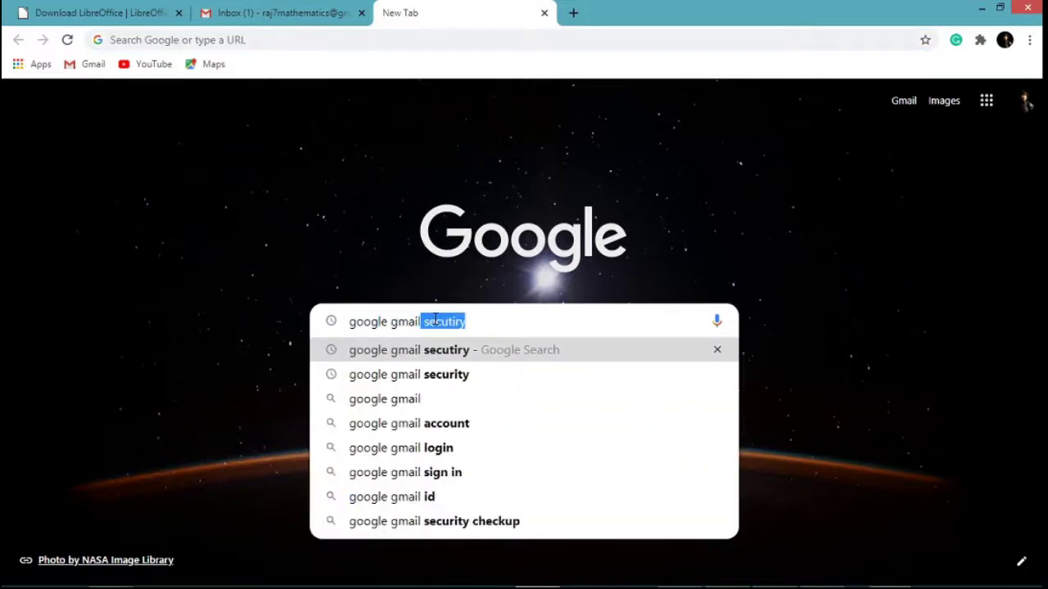
text(secu)
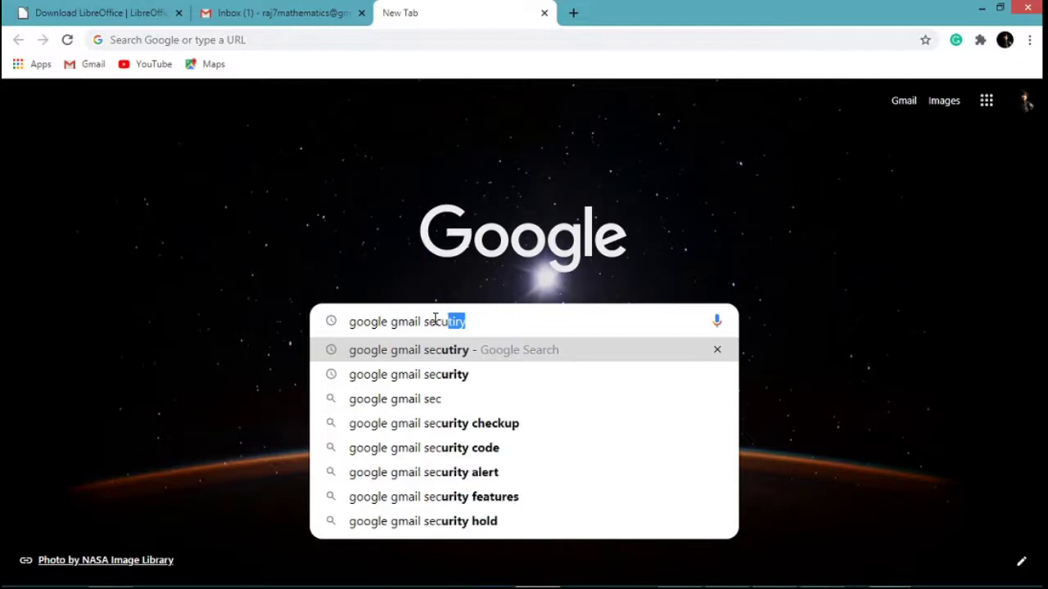
text(rity)
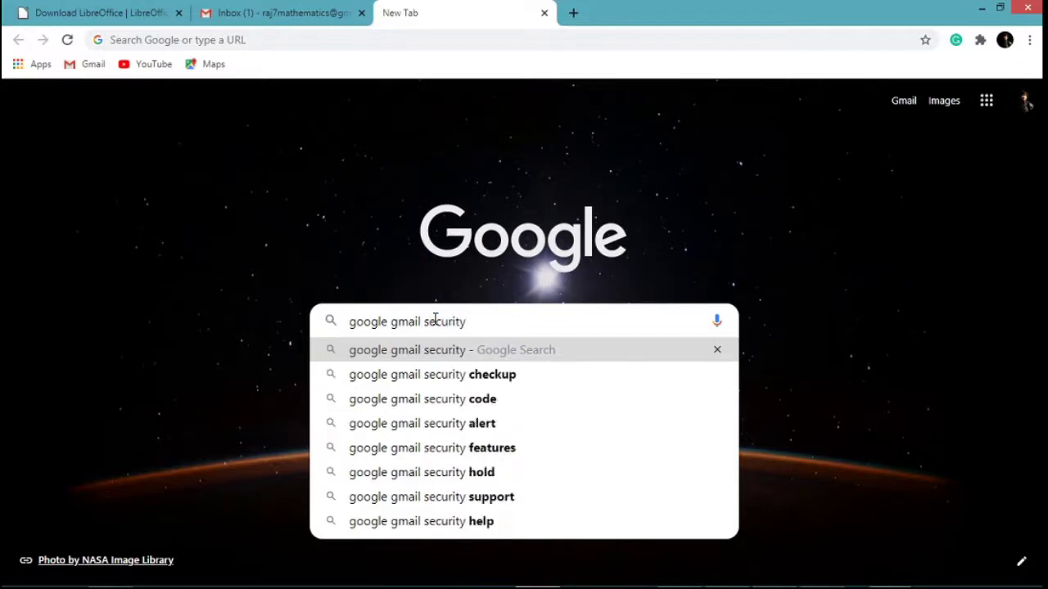
key(Return)
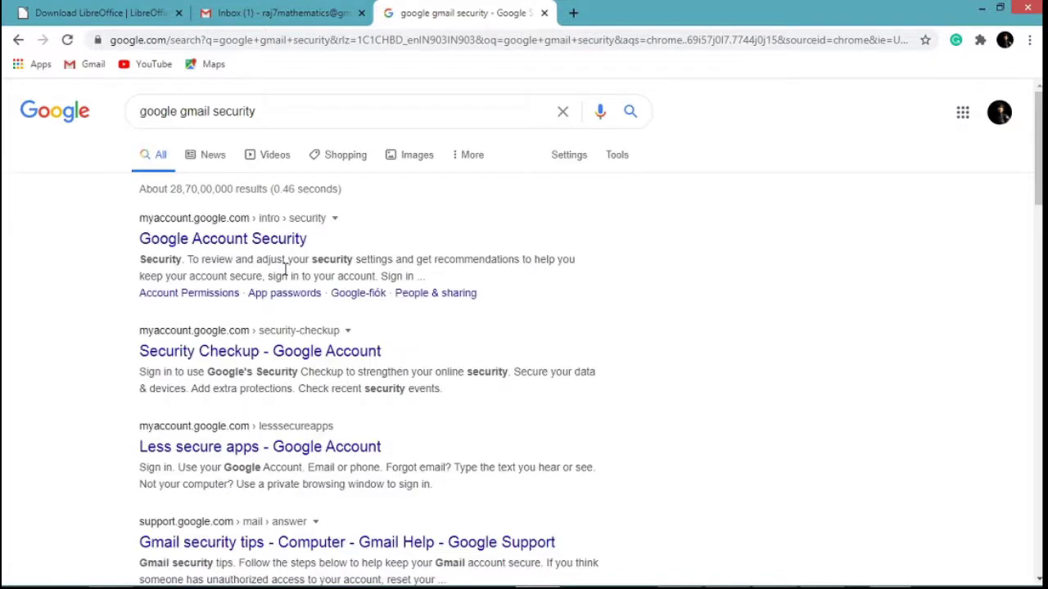
click(254, 249)
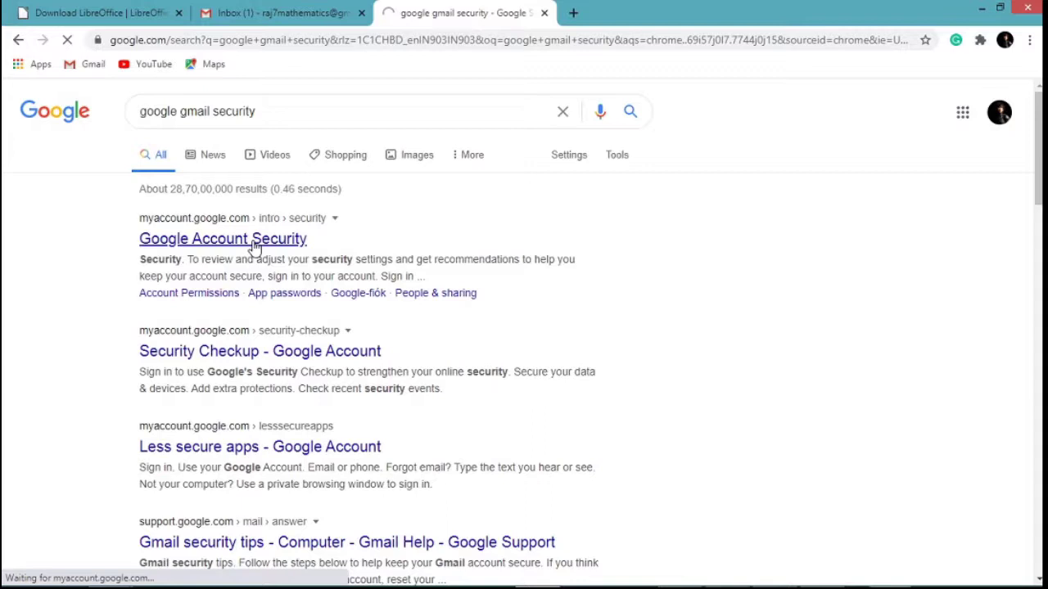
scroll(417, 306, down, 5)
- Switch 'Allow less secure apps' to ON under the Google Account's less secure app access
scroll(419, 306, down, 1)
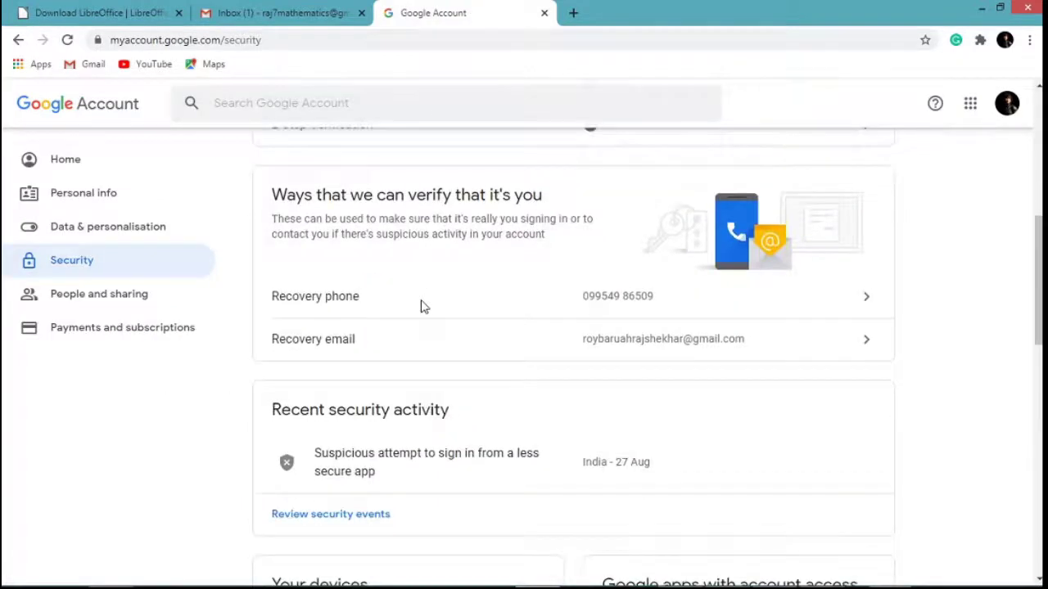
scroll(420, 306, down, 4)
scroll(423, 306, down, 2)
scroll(421, 304, down, 2)
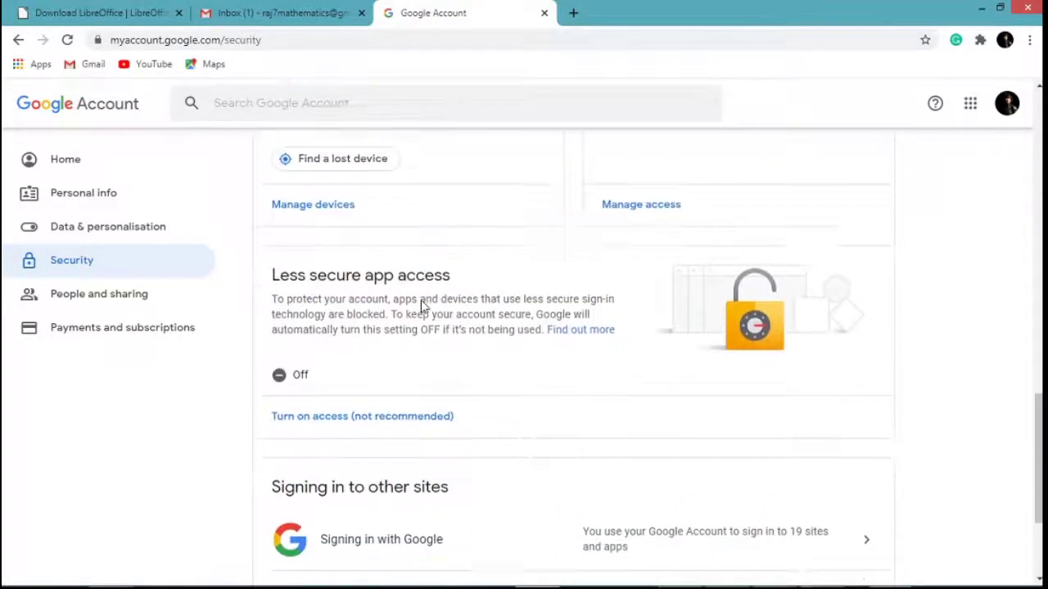
scroll(281, 236, down, 2)
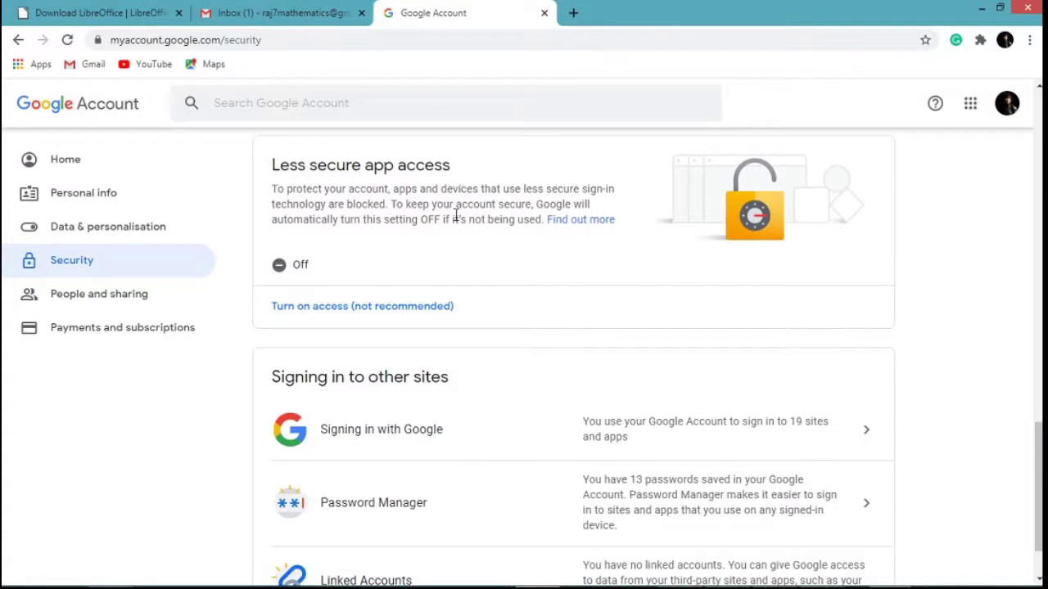
click(326, 314)
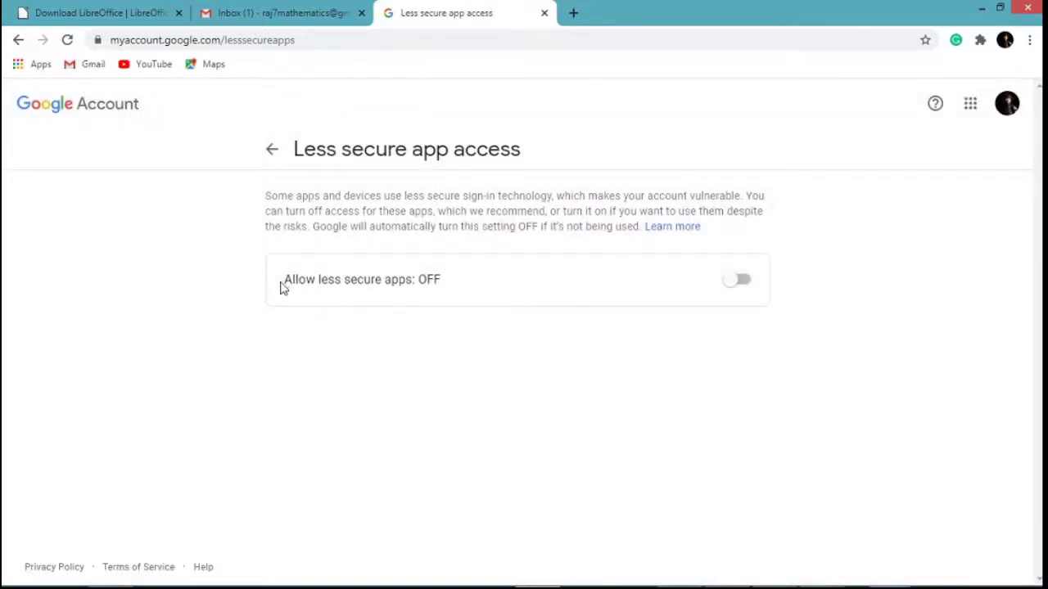
click(741, 282)
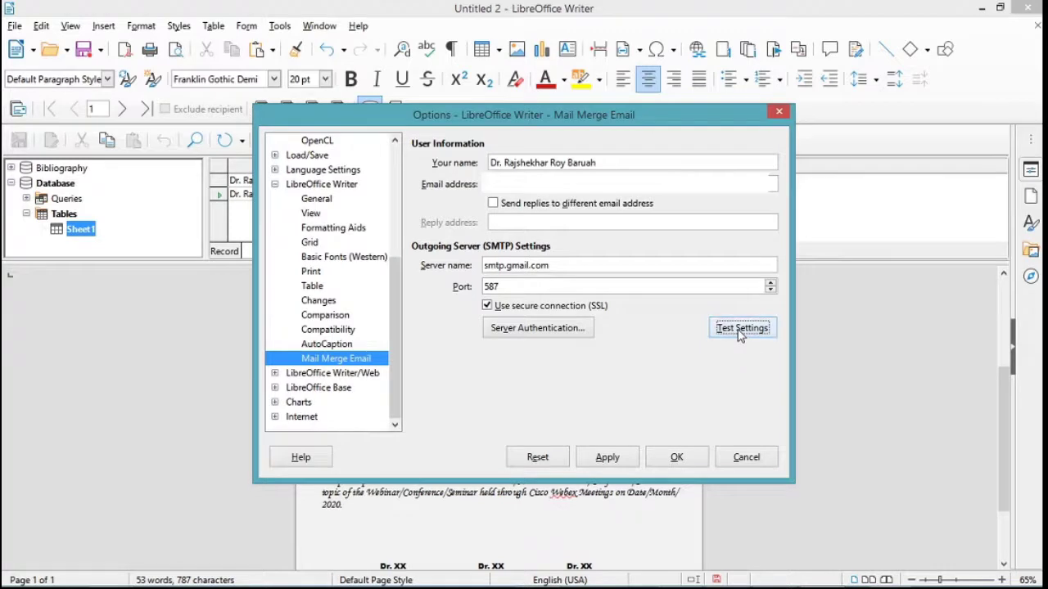
- Verify network and outgoing server tests succeed for the Gmail account, then save the email options
click(740, 328)
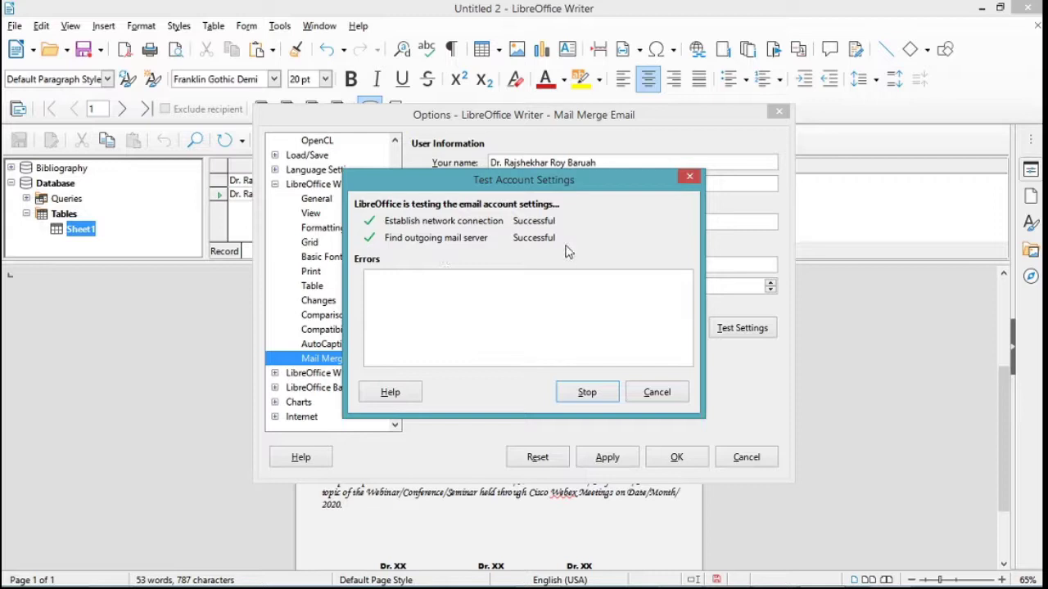
click(690, 178)
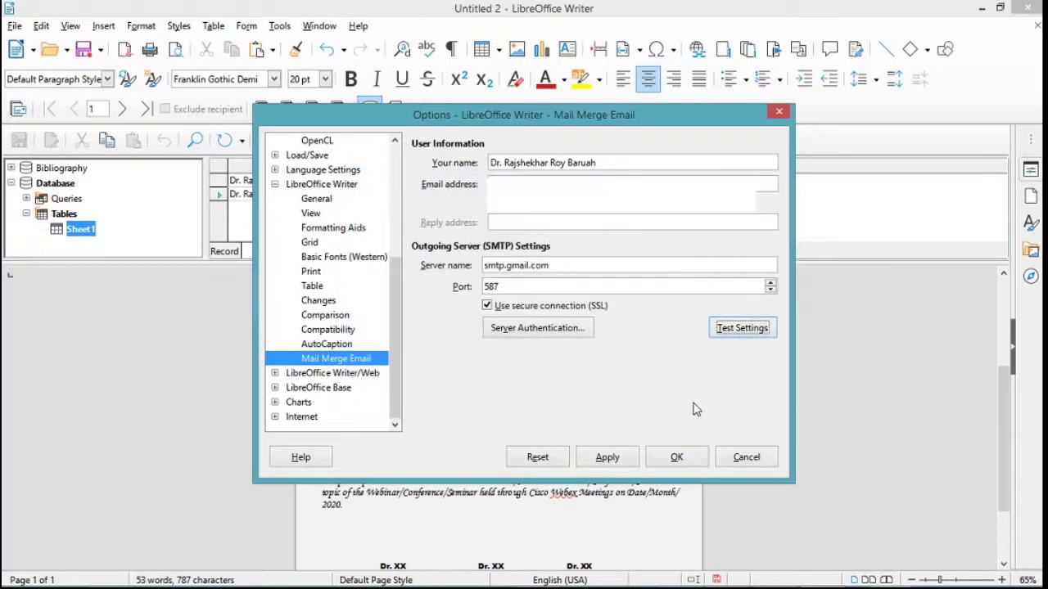
click(679, 456)
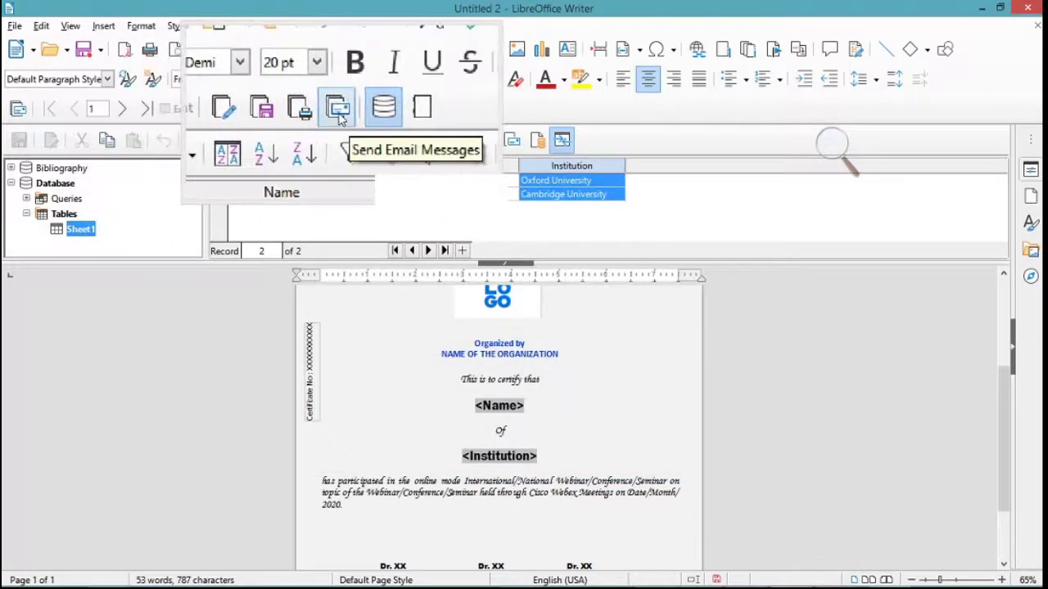
- Send the merged certificates to the Email ID column as PDF attachments, subject 'Certificates'
click(341, 118)
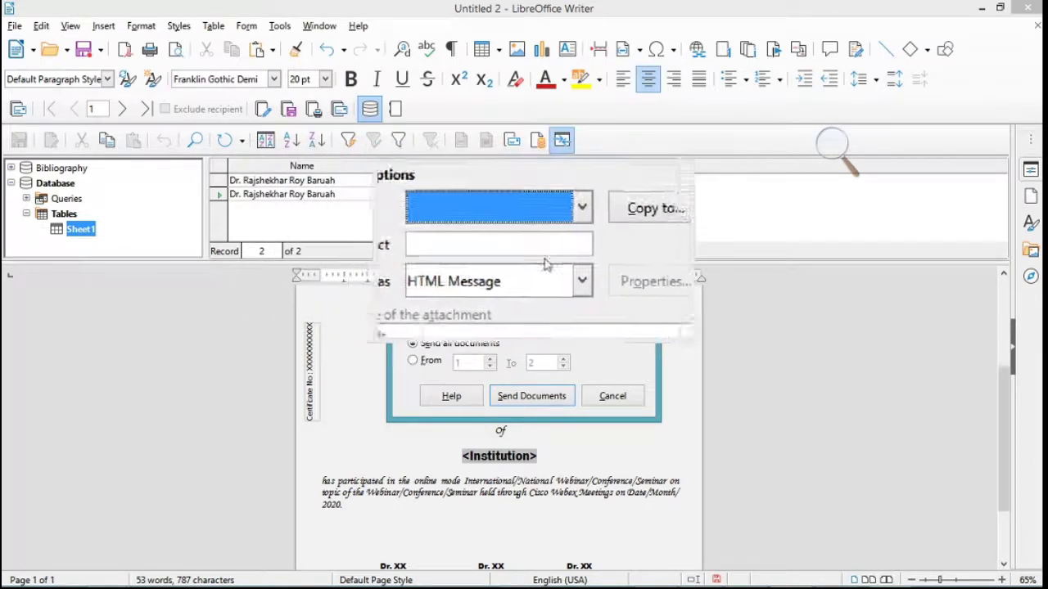
click(567, 224)
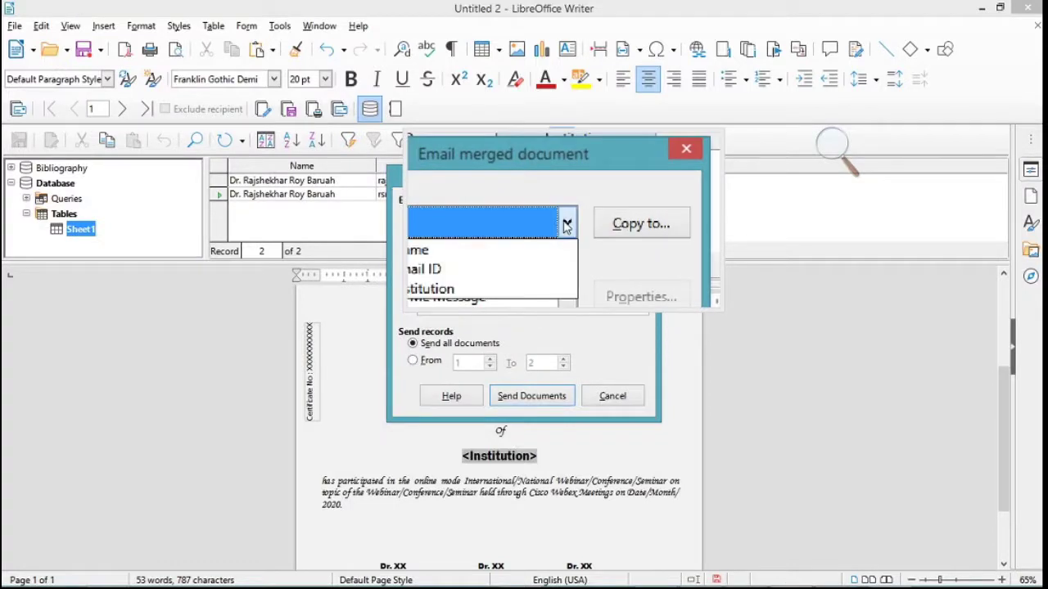
click(494, 258)
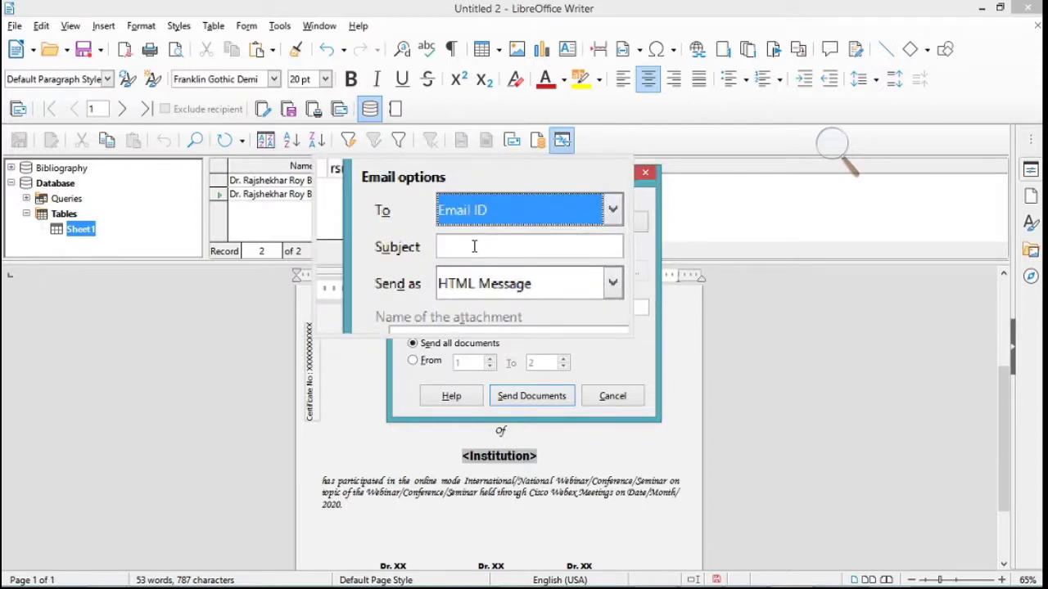
click(468, 247)
text(Certific)
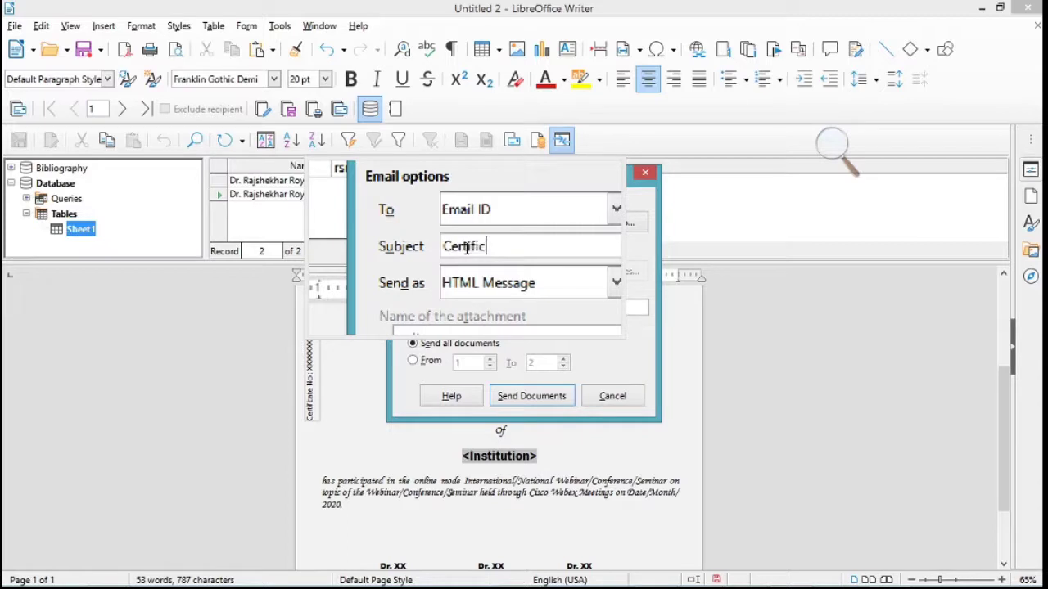
text(ates)
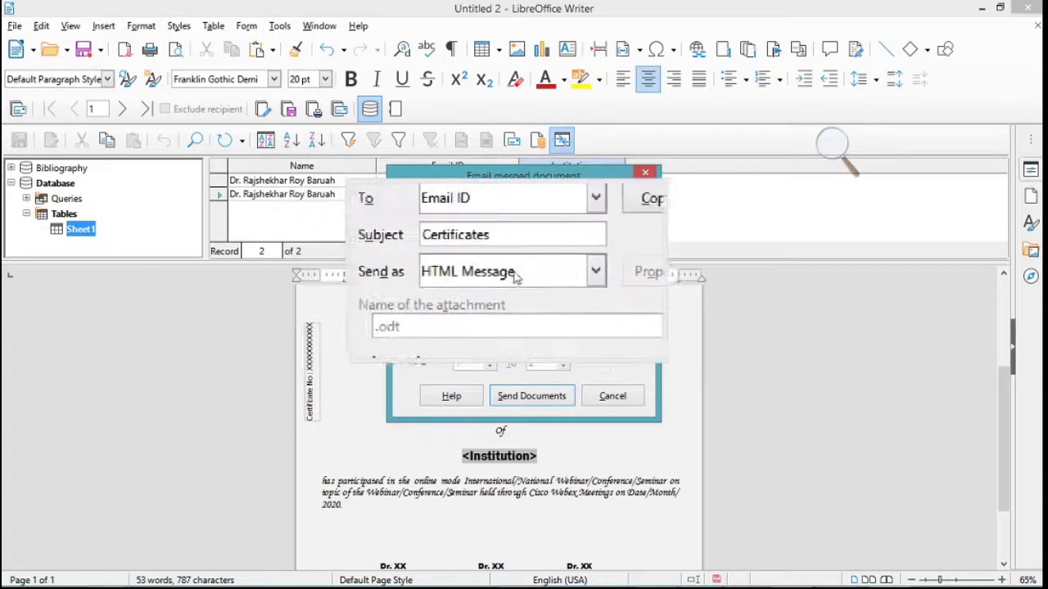
click(517, 278)
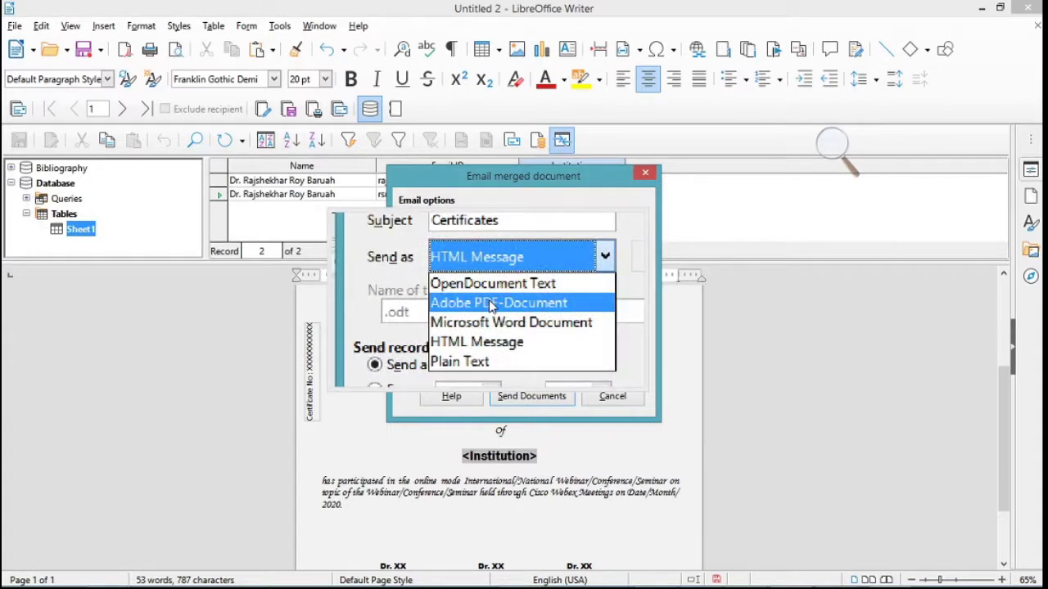
click(492, 303)
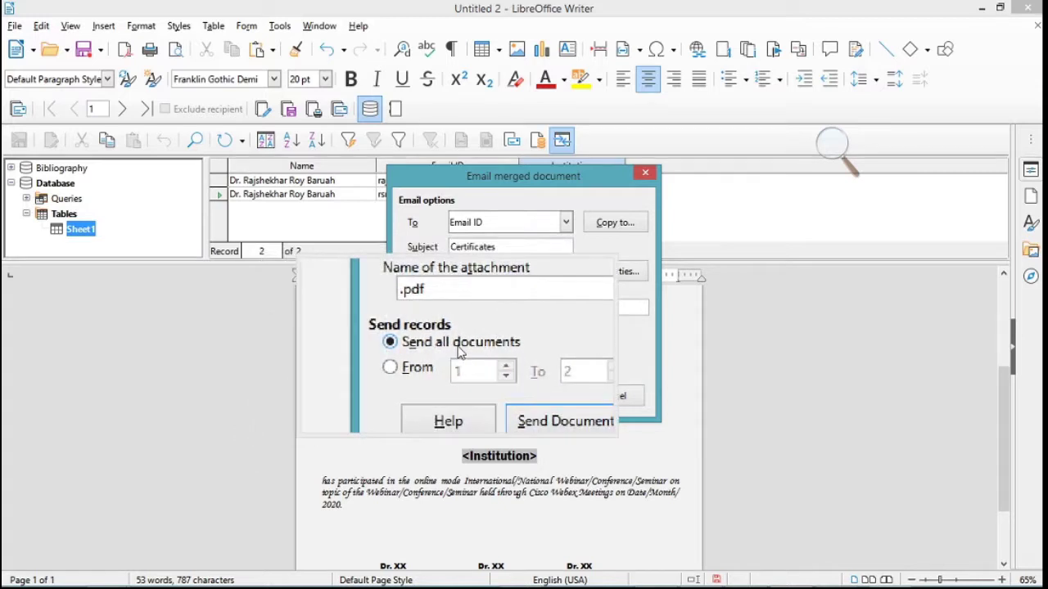
click(530, 394)
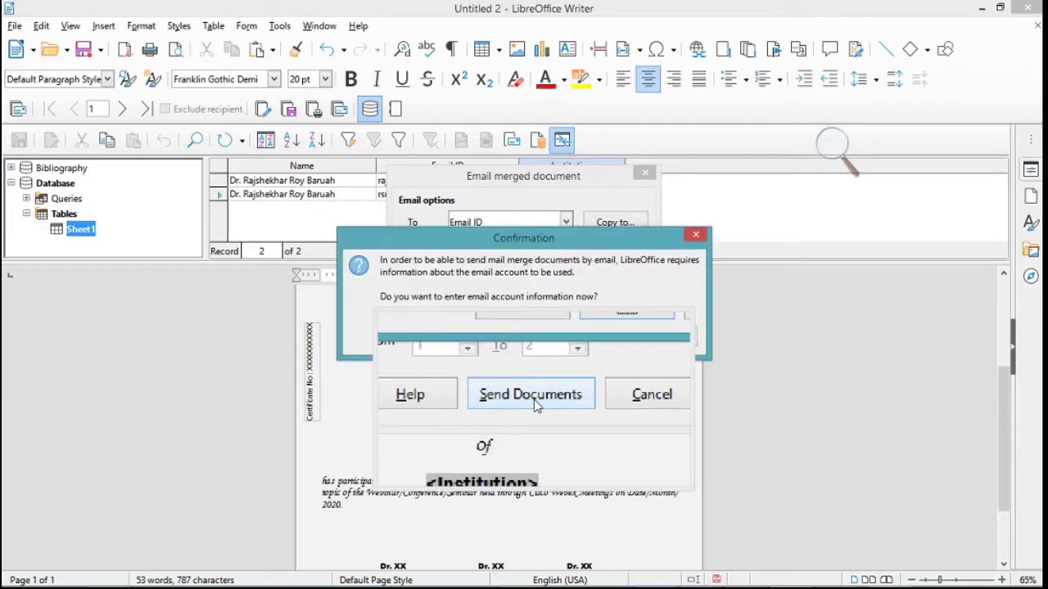
- Confirm the stored Gmail account settings so the certificate emails are sent
click(603, 338)
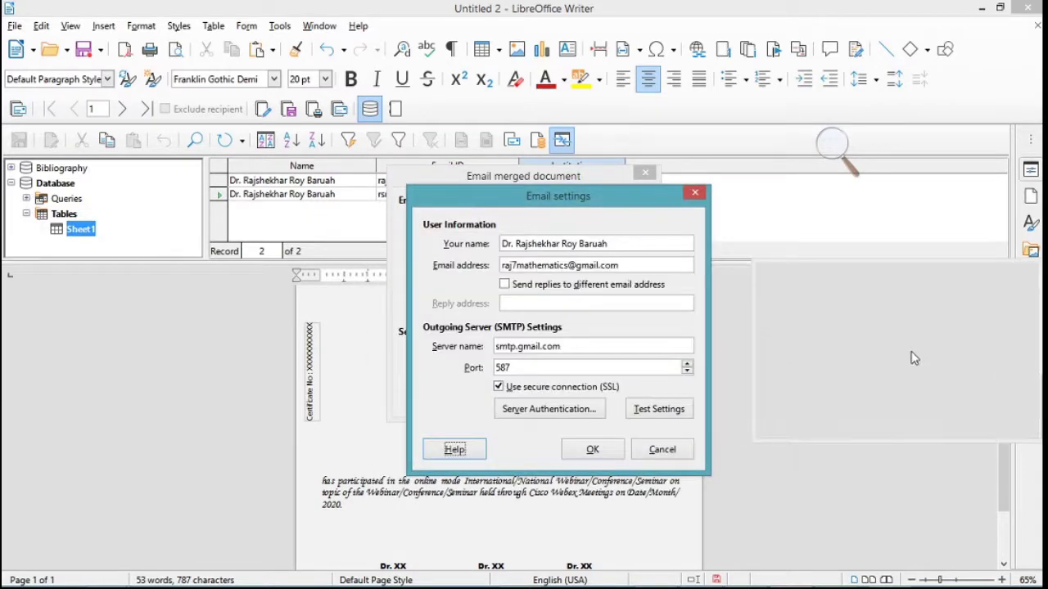
click(592, 449)
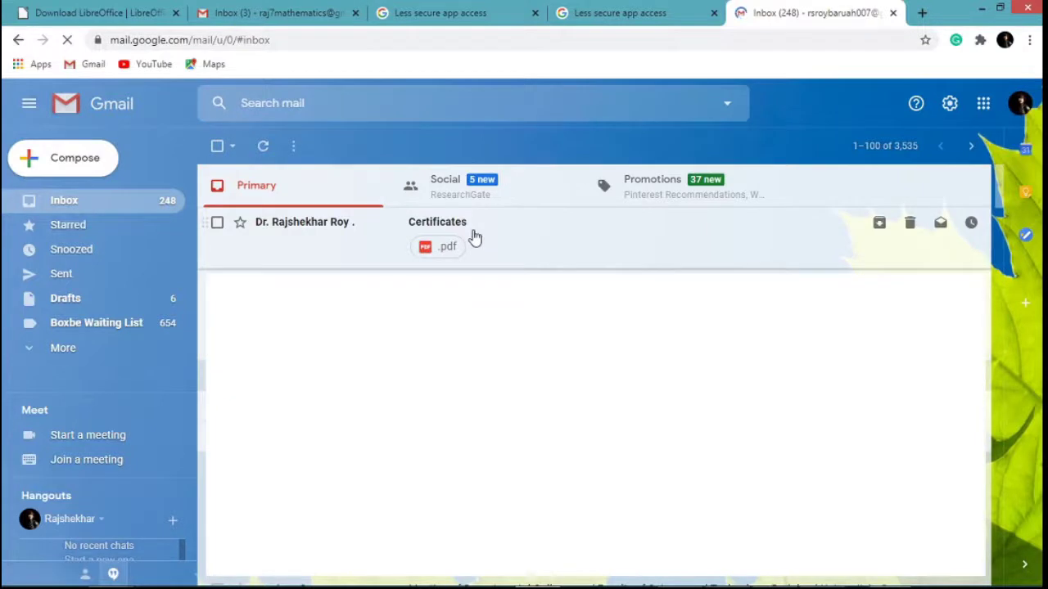
- Open the 'Certificates' email and preview its PDF showing the participant and Cambridge University
click(474, 237)
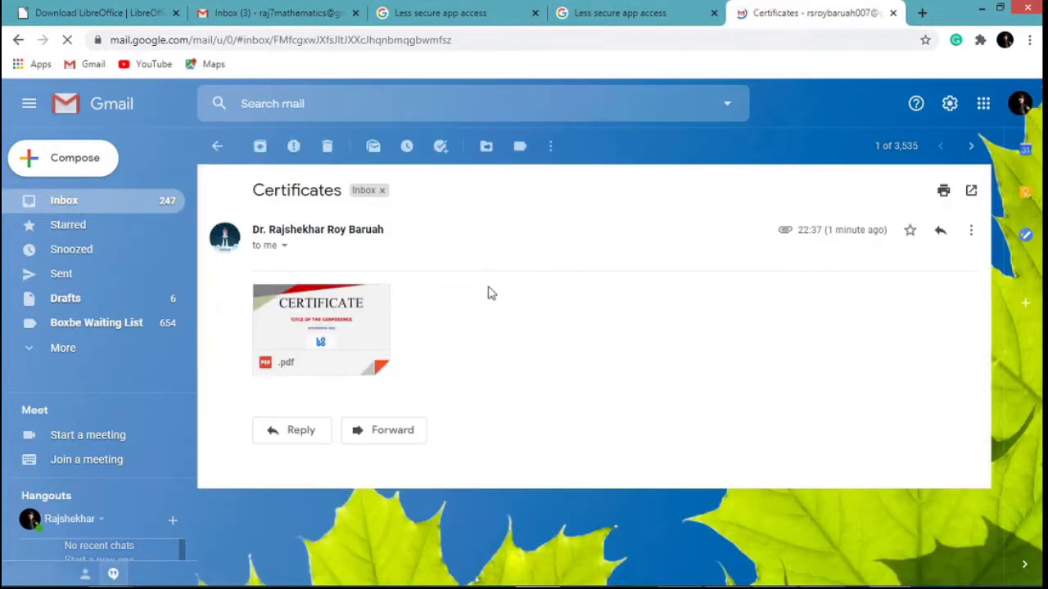
click(329, 330)
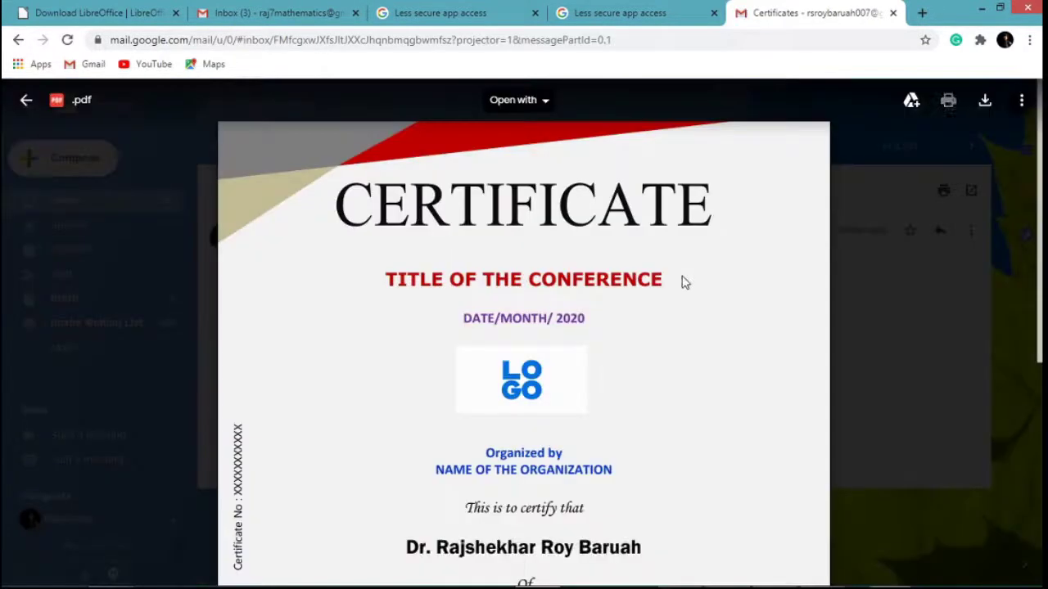
scroll(769, 369, down, 3)
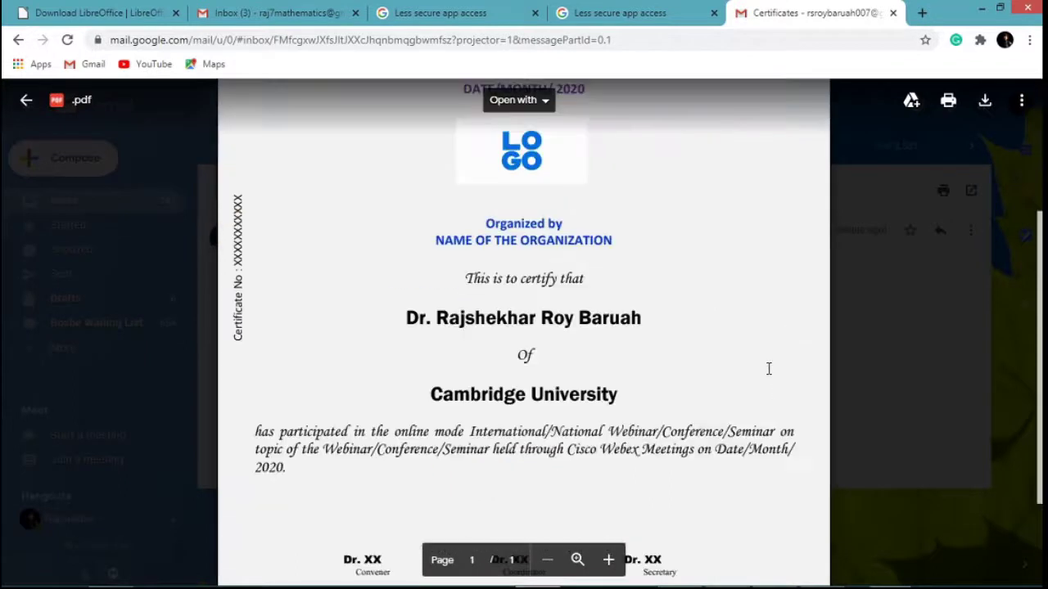
scroll(768, 369, down, 2)
scroll(769, 373, up, 1)
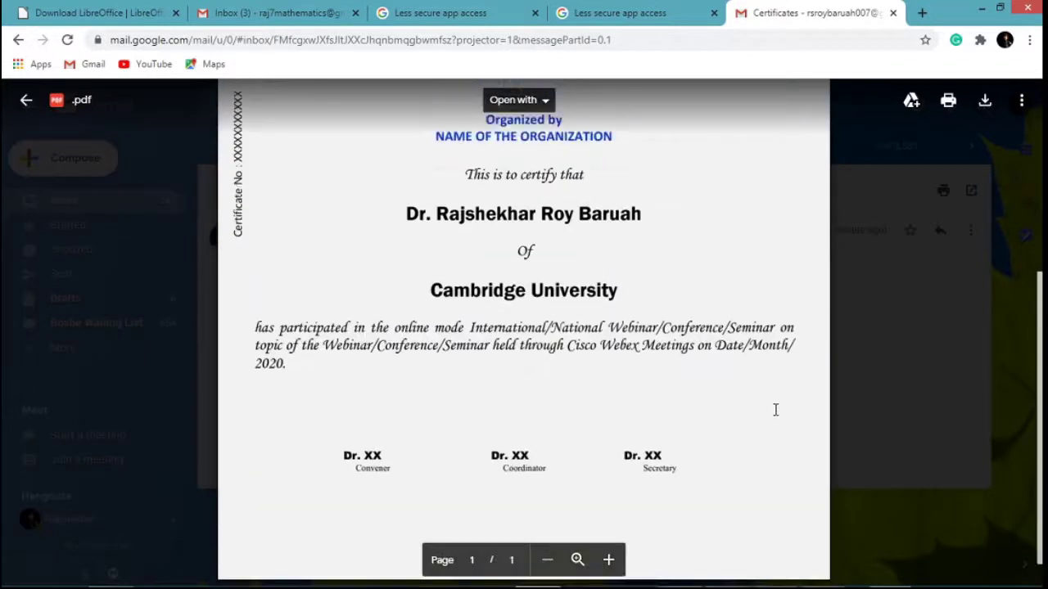
scroll(774, 409, up, 4)
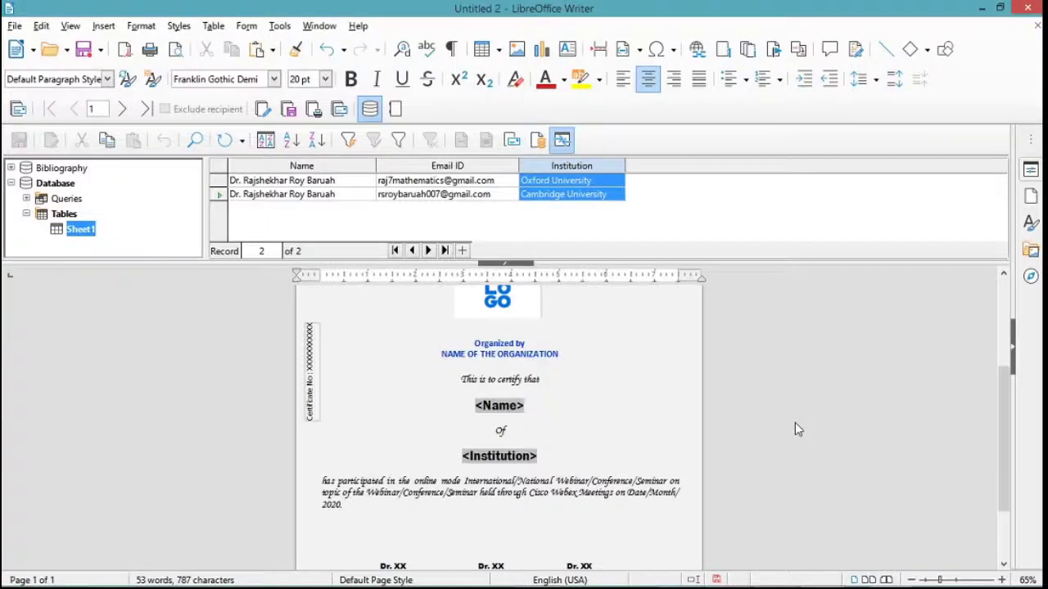